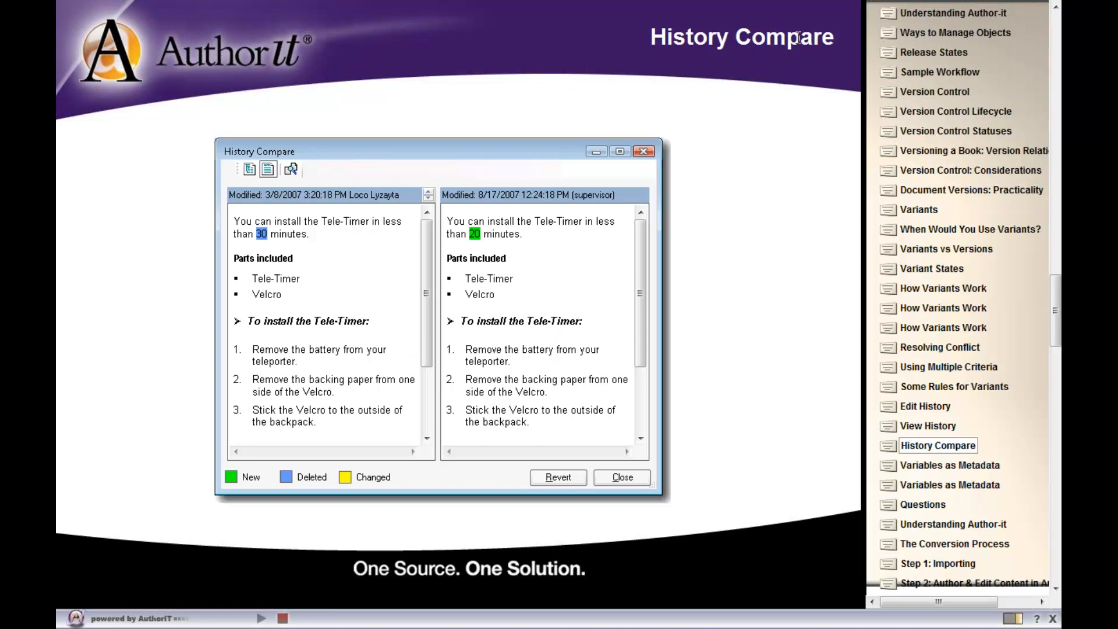
Step: Start Author-it Administrator, open the Exploring.adl library and log in as (supervisor) with no password
{"action": "mouse_move", "coordinate": [806, 5]}
{"action": "left_click", "coordinate": [1009, 13]}
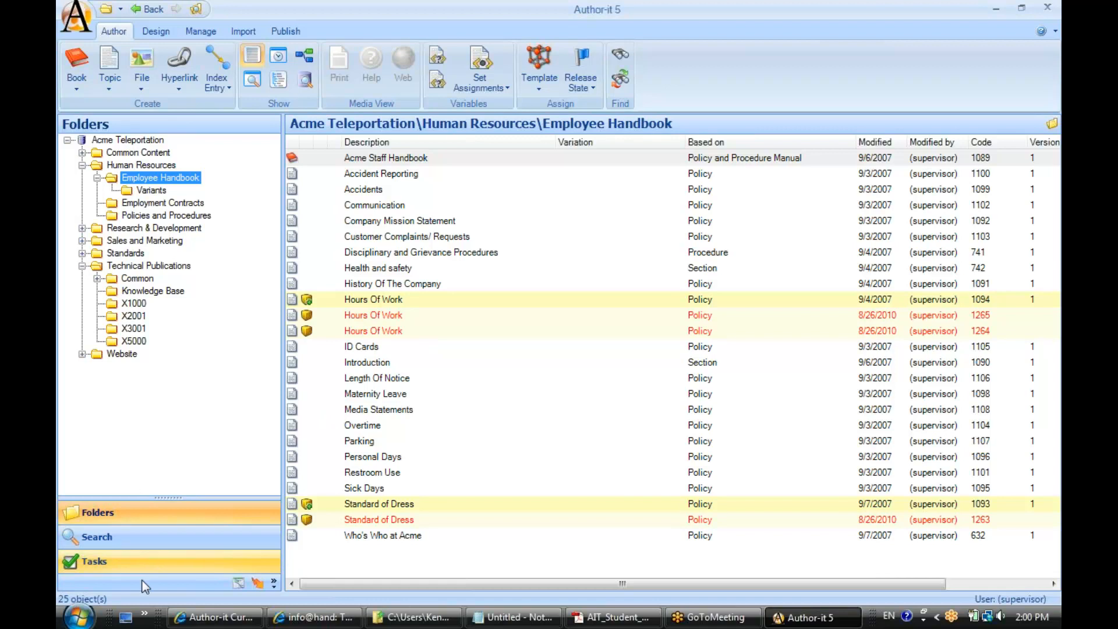
{"action": "left_click", "coordinate": [79, 616]}
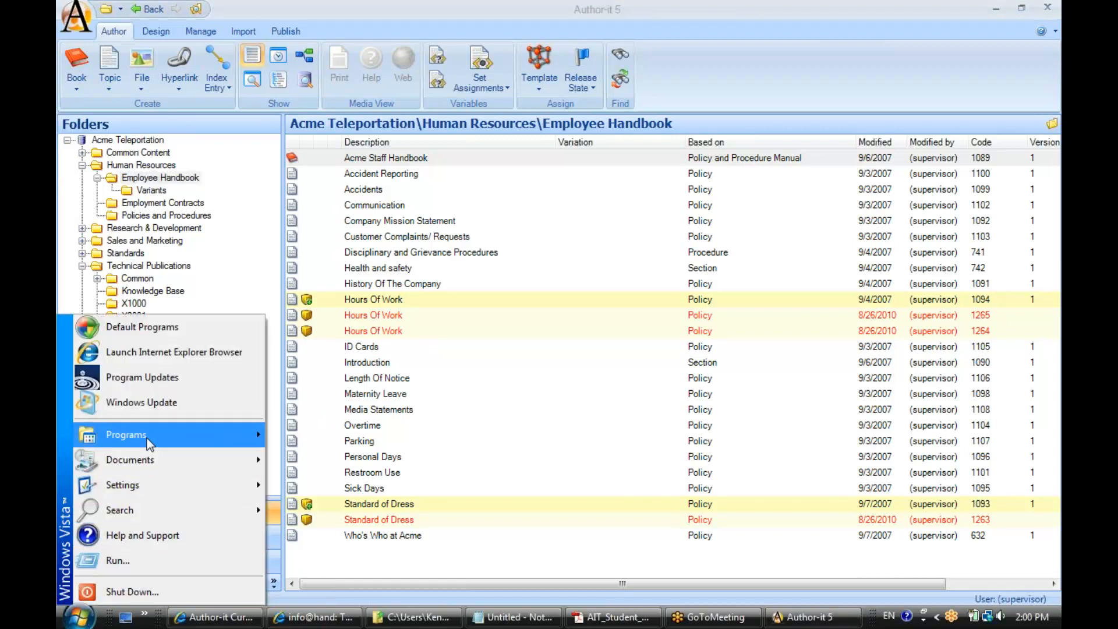
{"action": "mouse_move", "coordinate": [146, 438]}
{"action": "mouse_move", "coordinate": [347, 131]}
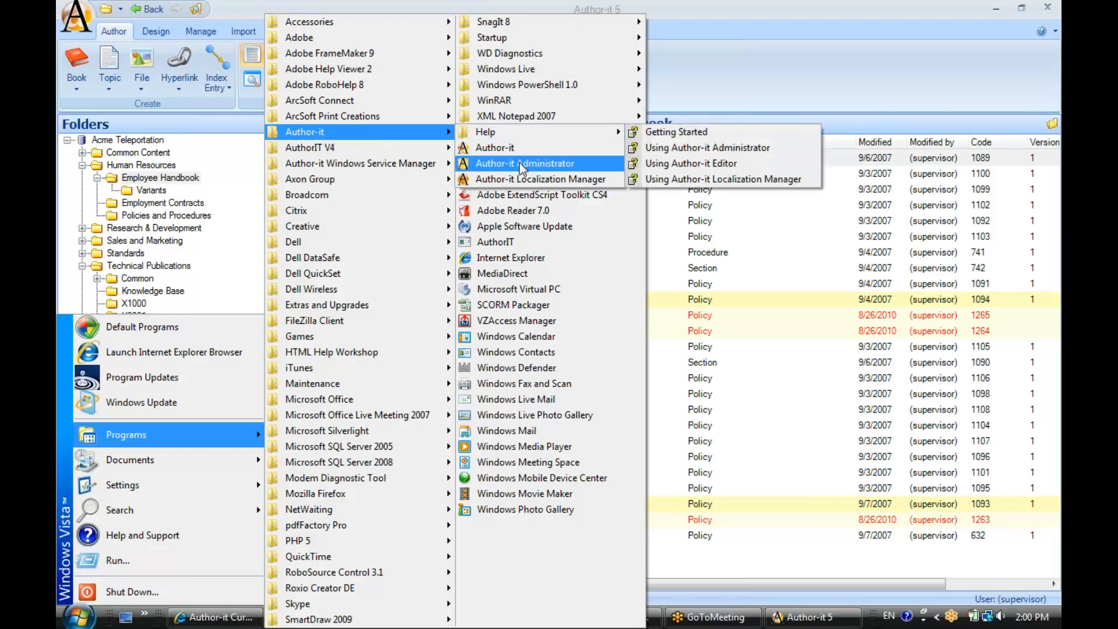
{"action": "left_click", "coordinate": [522, 166]}
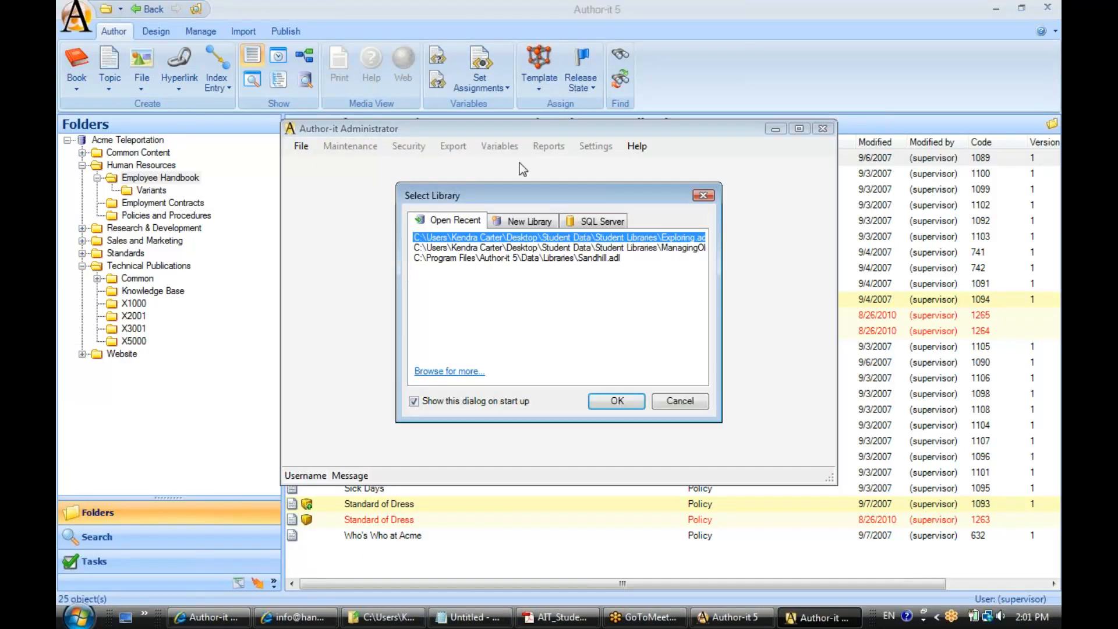
{"action": "left_click", "coordinate": [616, 401]}
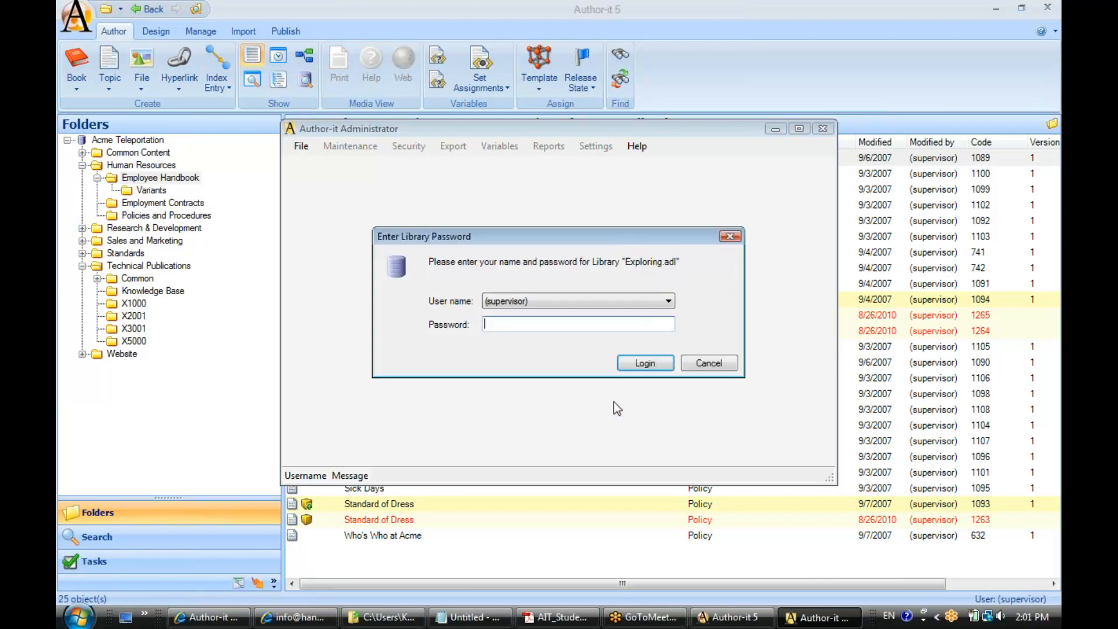
{"action": "left_click", "coordinate": [658, 365]}
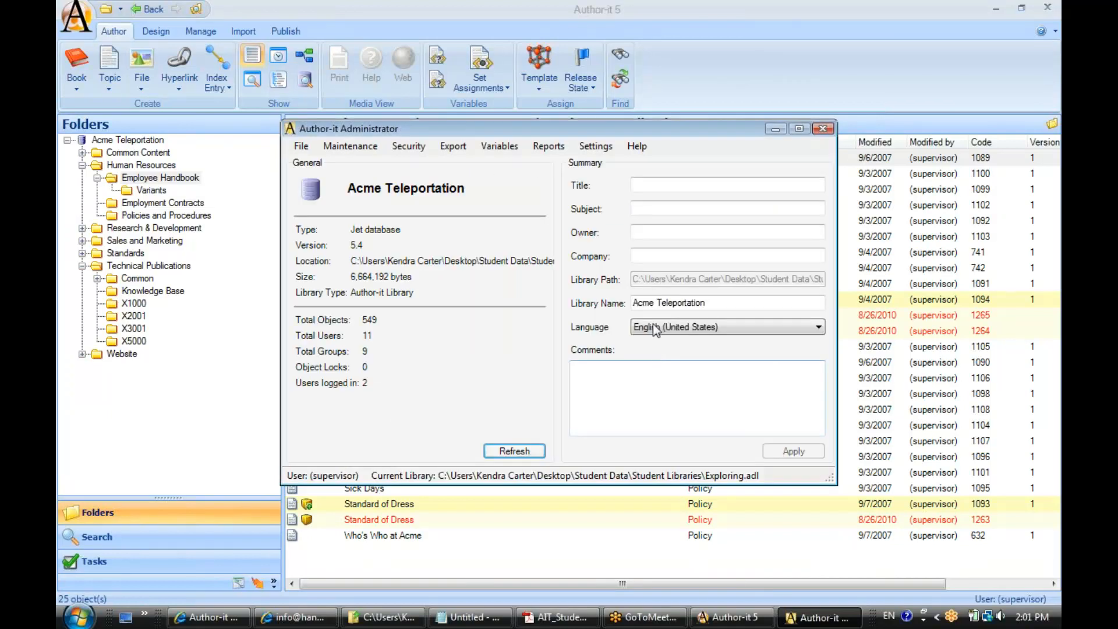
Step: Review the save points in the library's edit history settings, then close Author-it Administrator
{"action": "left_click", "coordinate": [592, 149]}
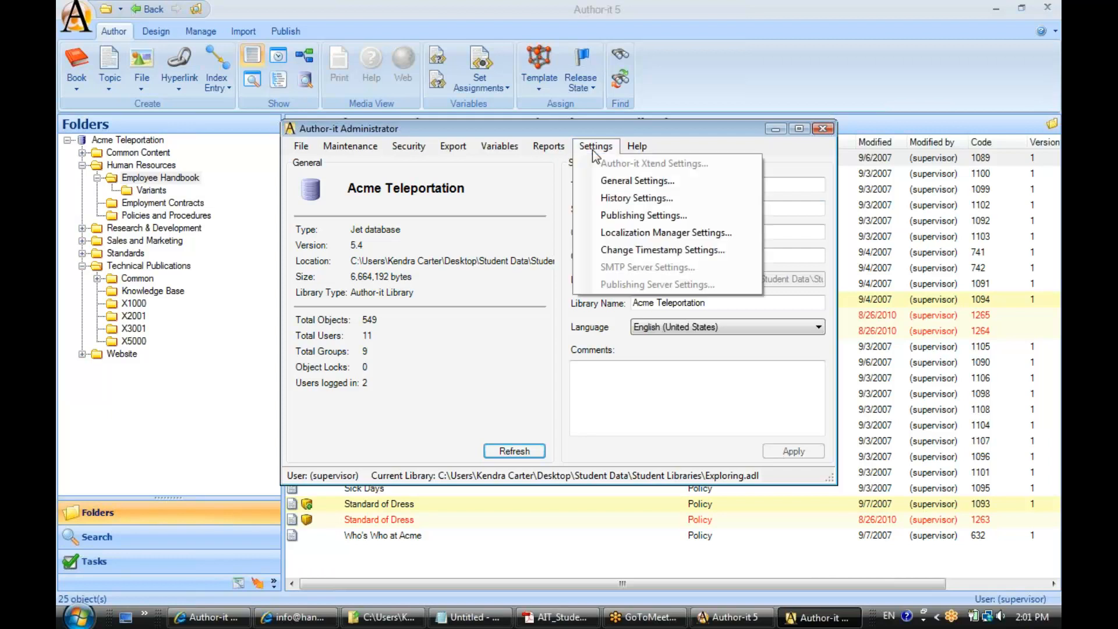
{"action": "left_click", "coordinate": [596, 199]}
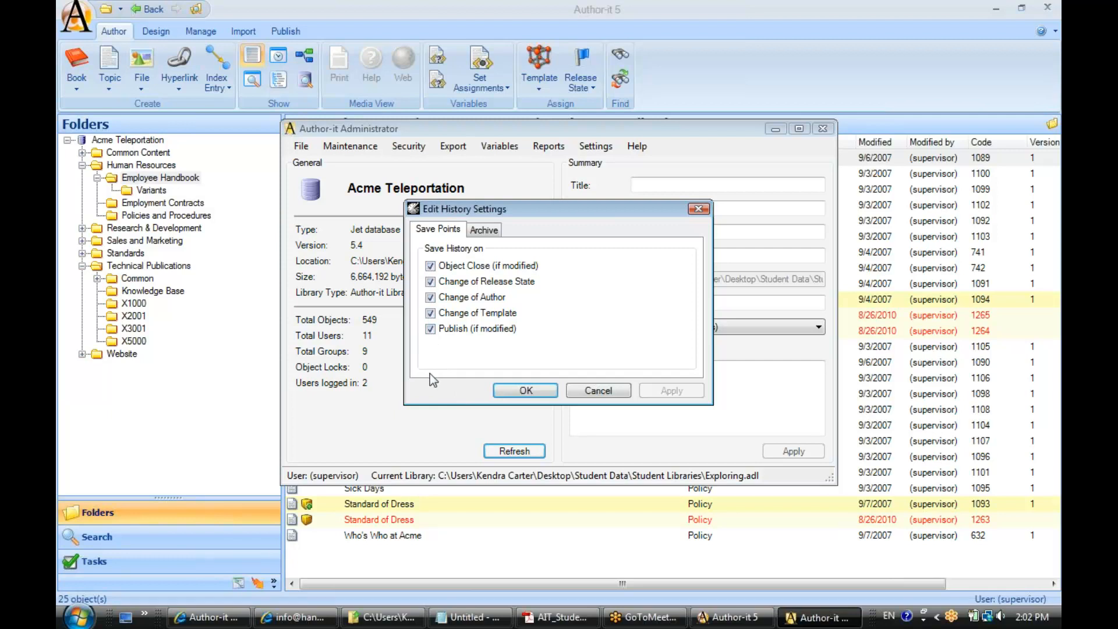
{"action": "left_click", "coordinate": [505, 387]}
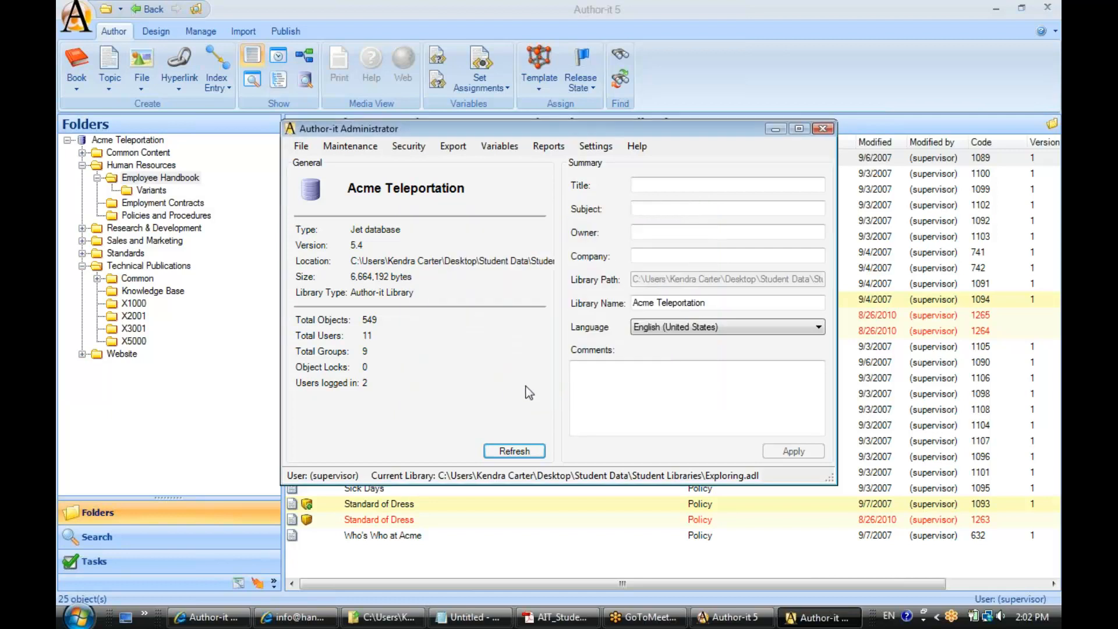
{"action": "left_click", "coordinate": [824, 130]}
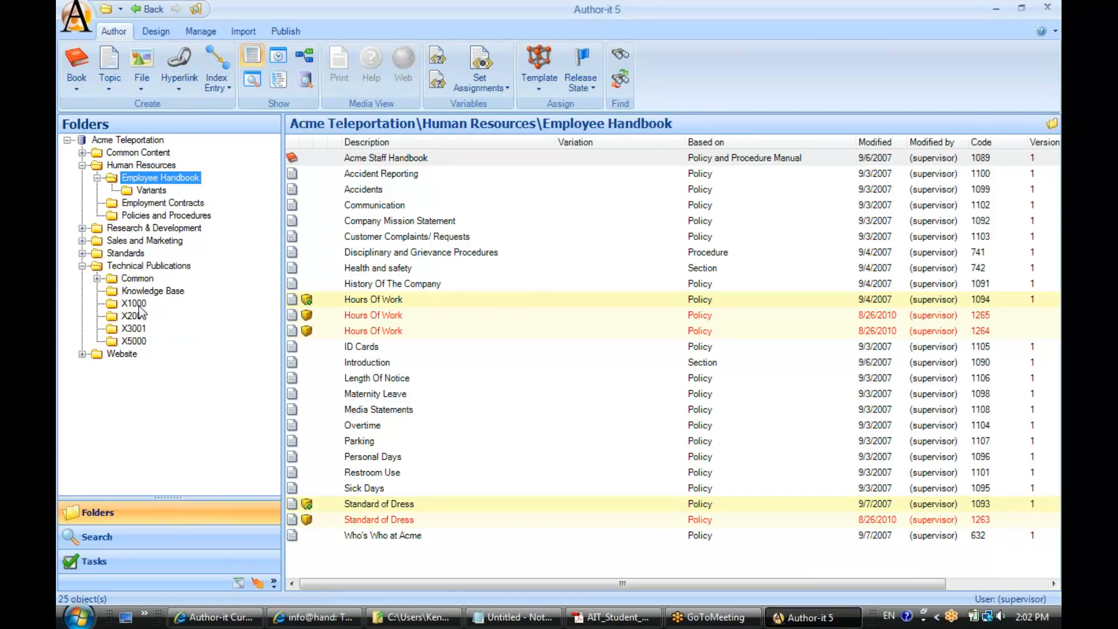
Step: Show the object history of the X5000 User Guide book in the Technical Publications X5000 folder
{"action": "left_click", "coordinate": [134, 342]}
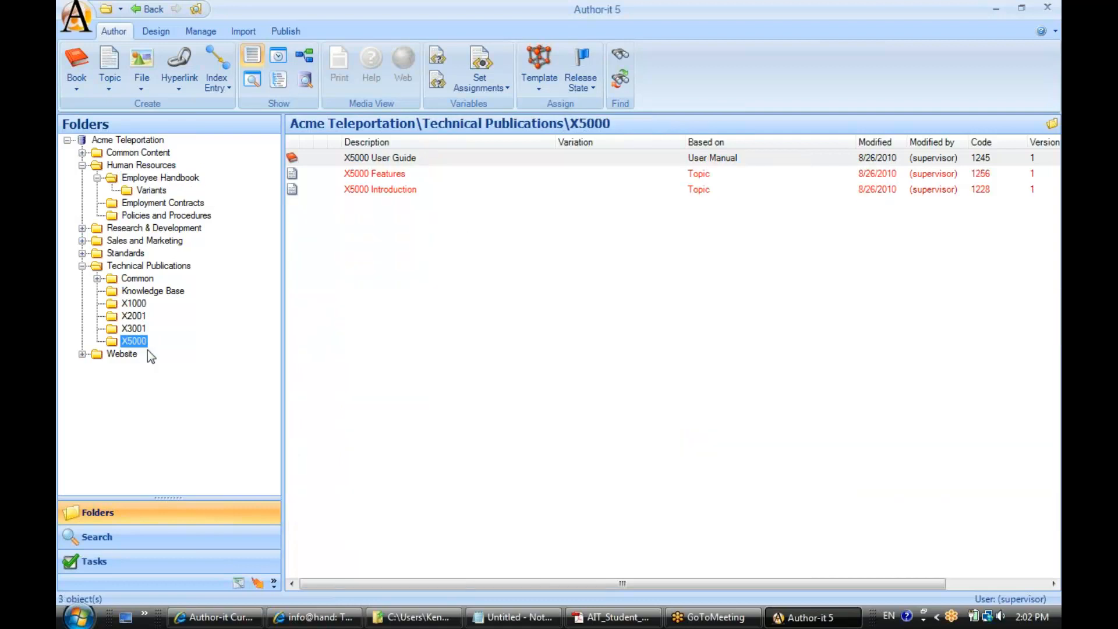
{"action": "left_click", "coordinate": [353, 163]}
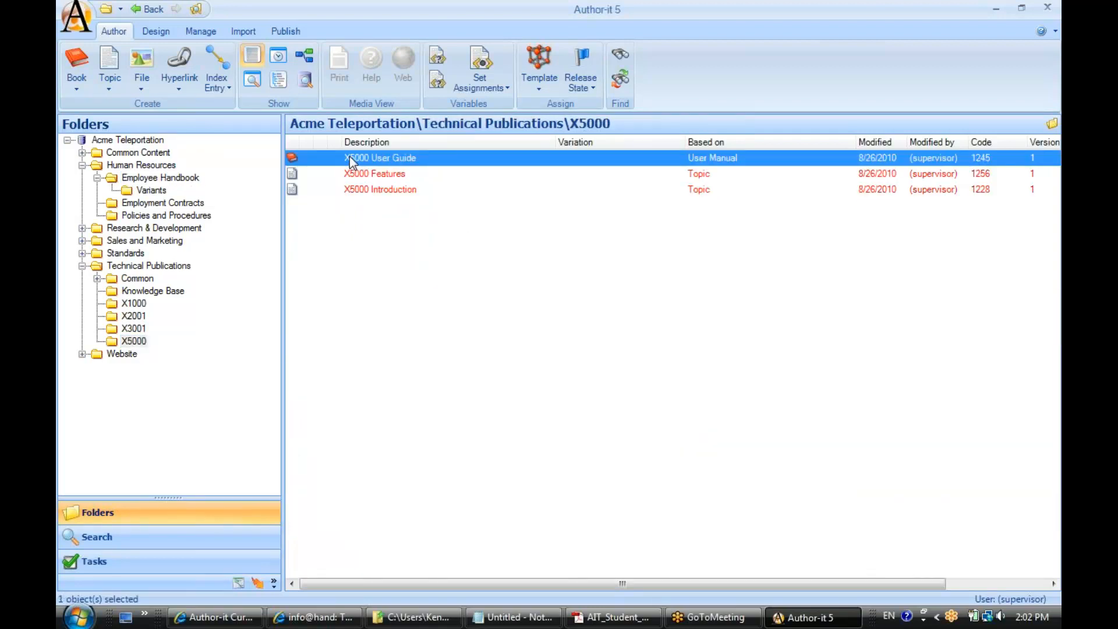
{"action": "left_click", "coordinate": [278, 58]}
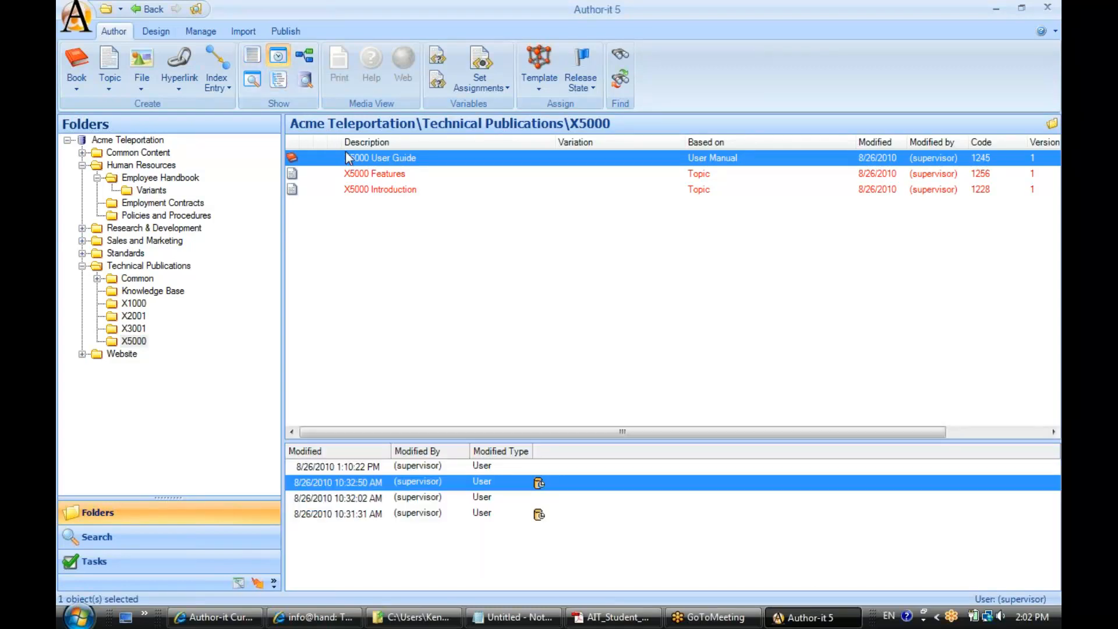
Step: Look through the histories of the X5000 Features topic, X5000 Introduction topic and X5000 User Guide book
{"action": "left_click", "coordinate": [351, 174]}
{"action": "left_click", "coordinate": [358, 187]}
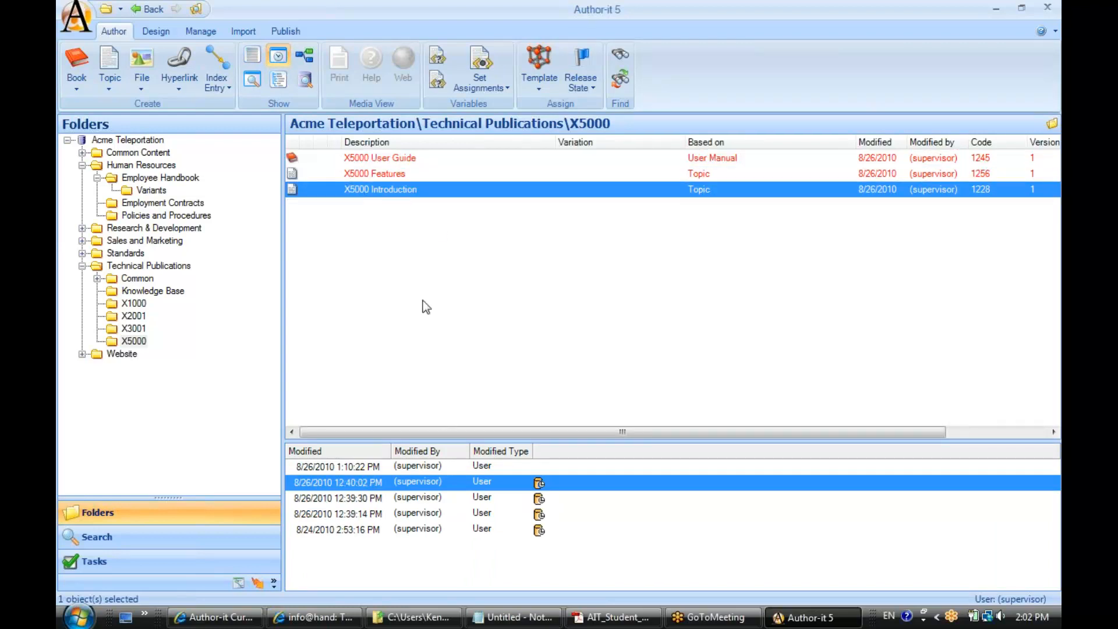
{"action": "left_click", "coordinate": [387, 158]}
{"action": "left_click", "coordinate": [383, 175]}
{"action": "left_click", "coordinate": [378, 188]}
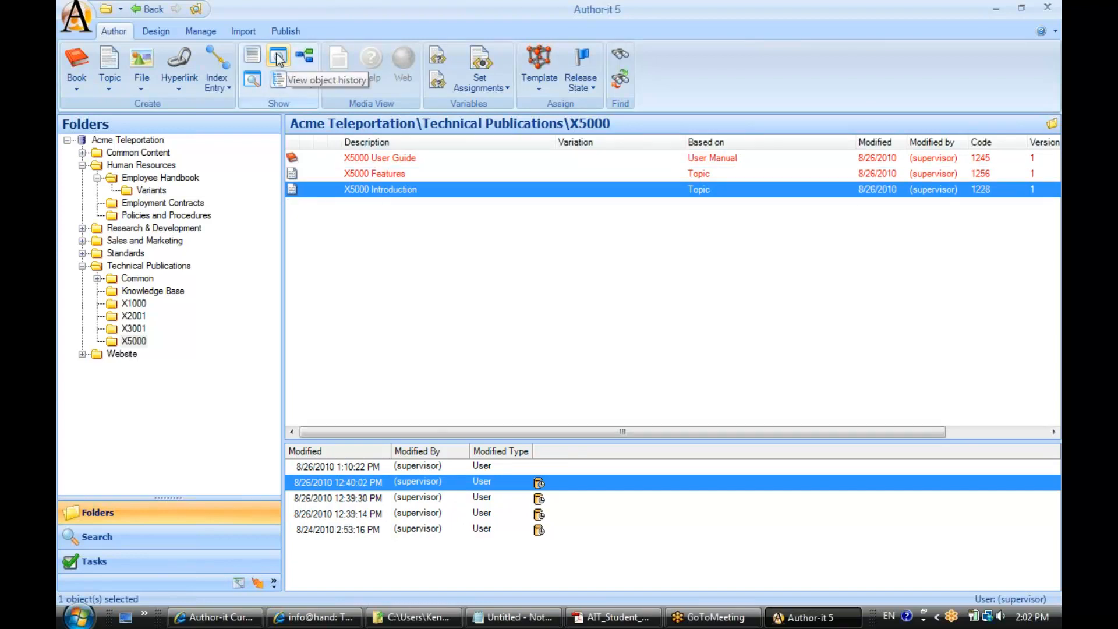
{"action": "left_click", "coordinate": [349, 160]}
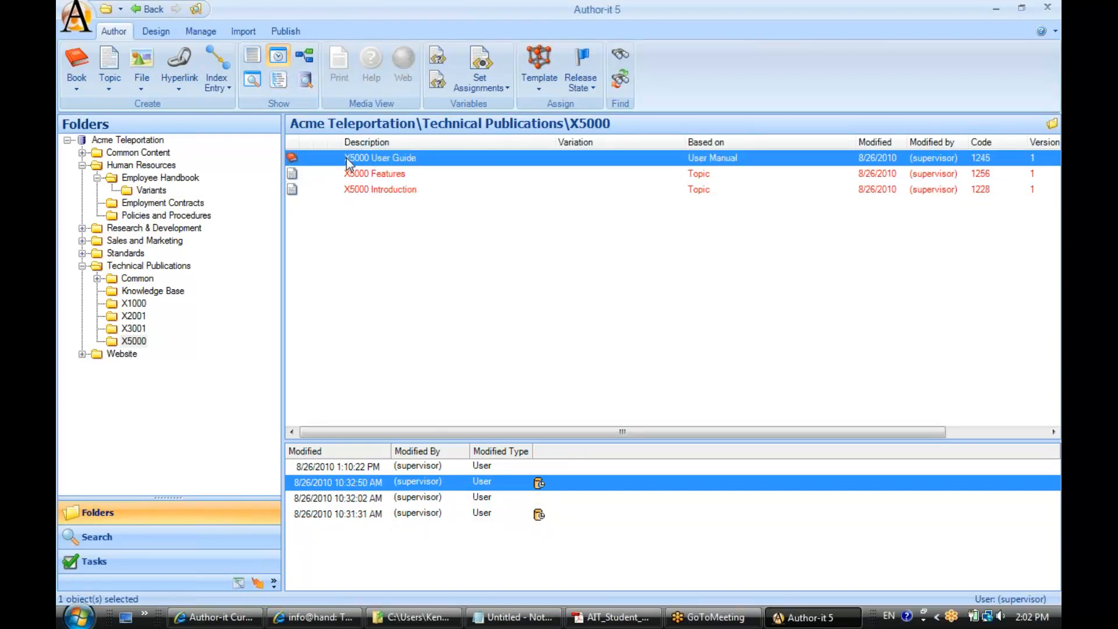
Step: View the edit history of the X5000 User Guide from its general properties, then close the properties without changes
{"action": "right_click", "coordinate": [411, 164]}
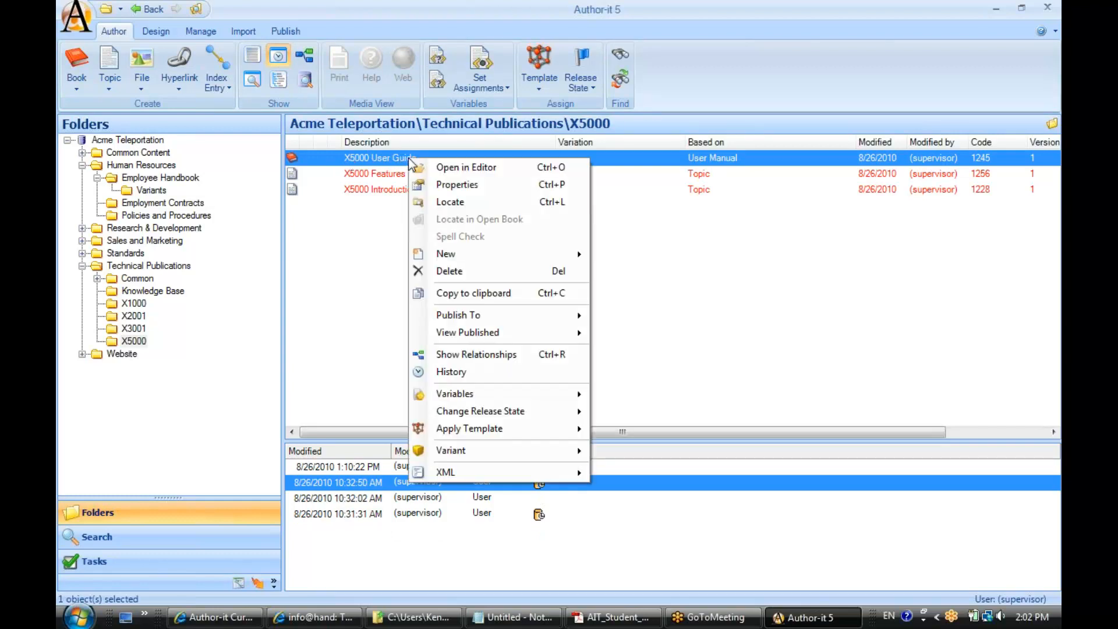
{"action": "left_click", "coordinate": [429, 185]}
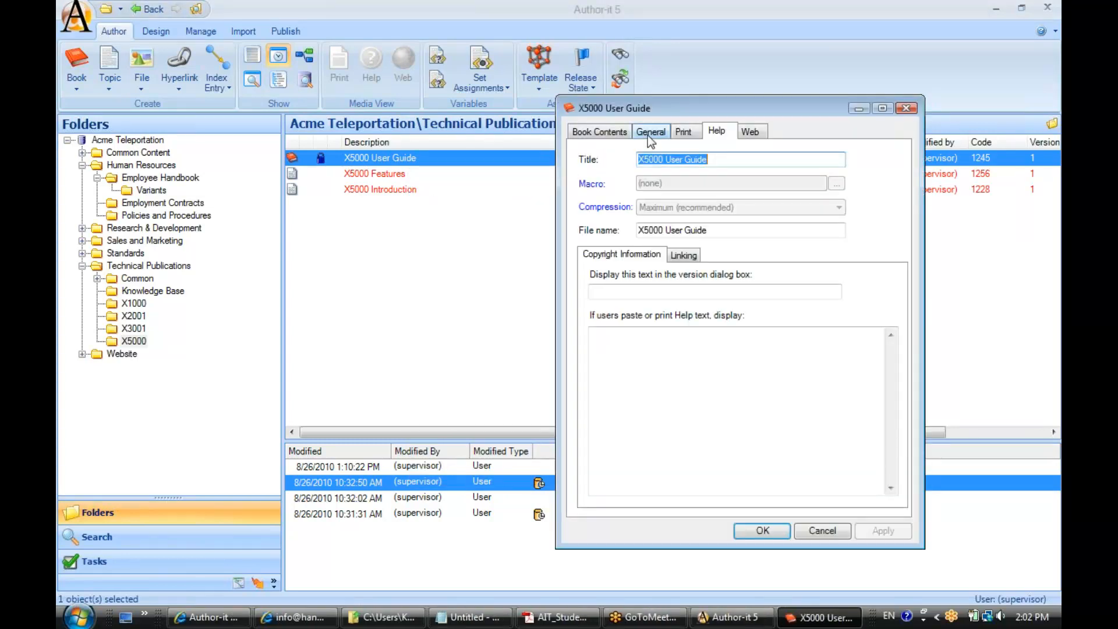
{"action": "left_click", "coordinate": [648, 135]}
{"action": "left_click", "coordinate": [801, 344]}
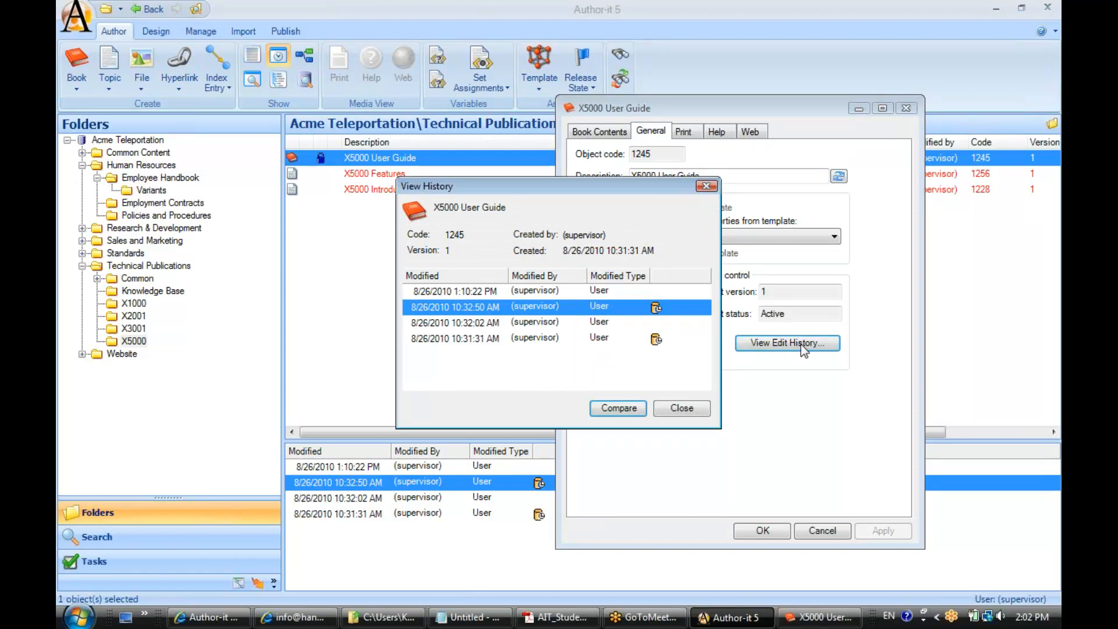
{"action": "left_click", "coordinate": [695, 409]}
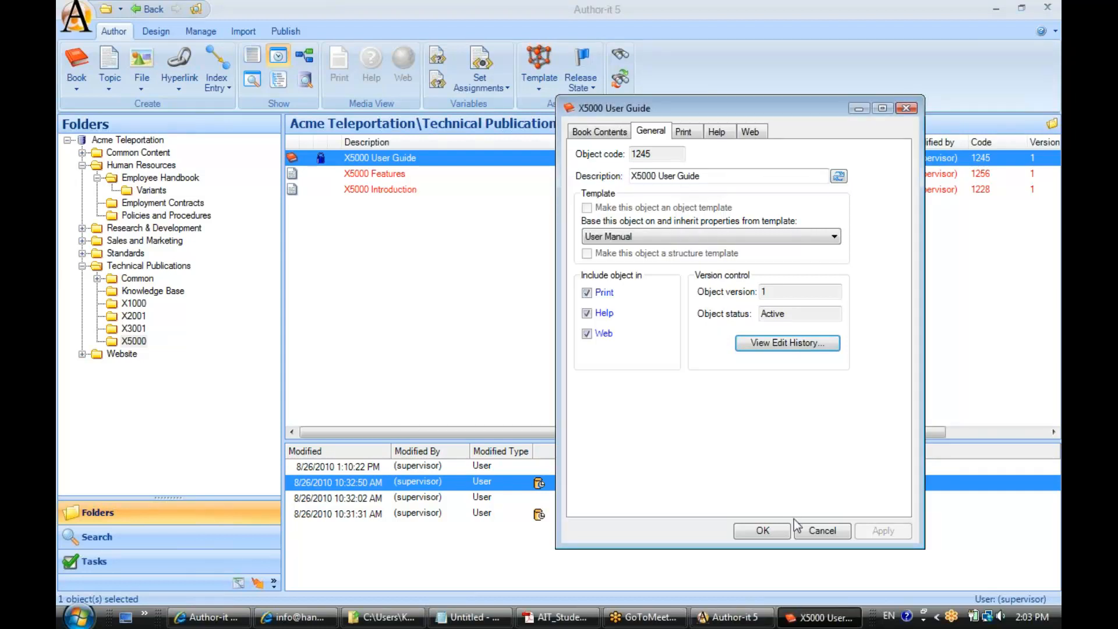
{"action": "left_click", "coordinate": [822, 531]}
Step: View the X5000 User Guide's history directly from the object list, then close it
{"action": "right_click", "coordinate": [413, 163]}
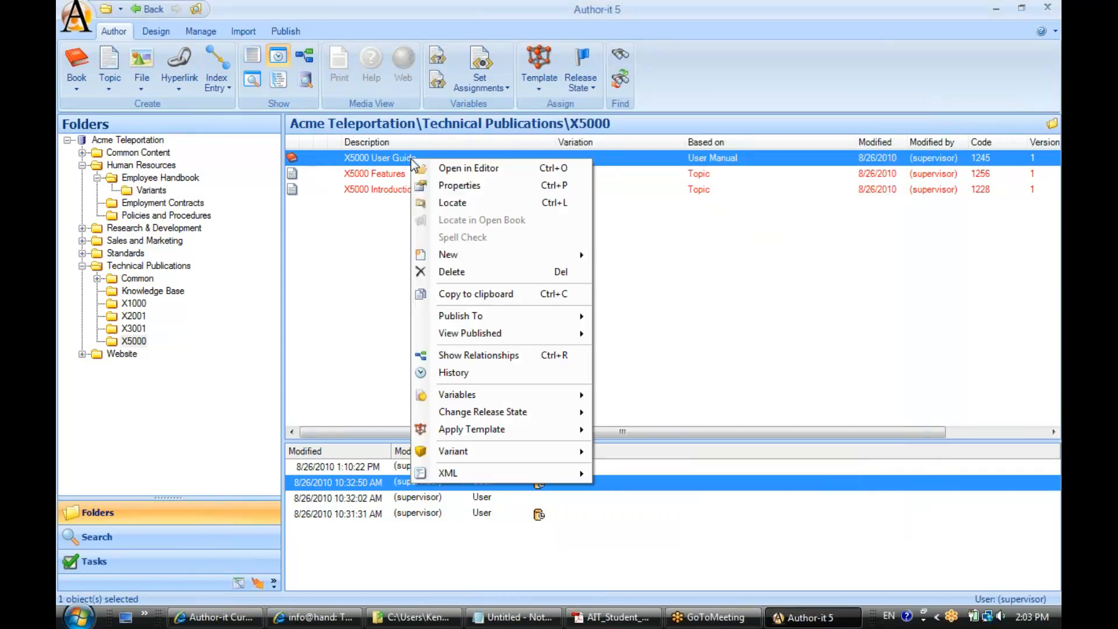
{"action": "left_click", "coordinate": [452, 376]}
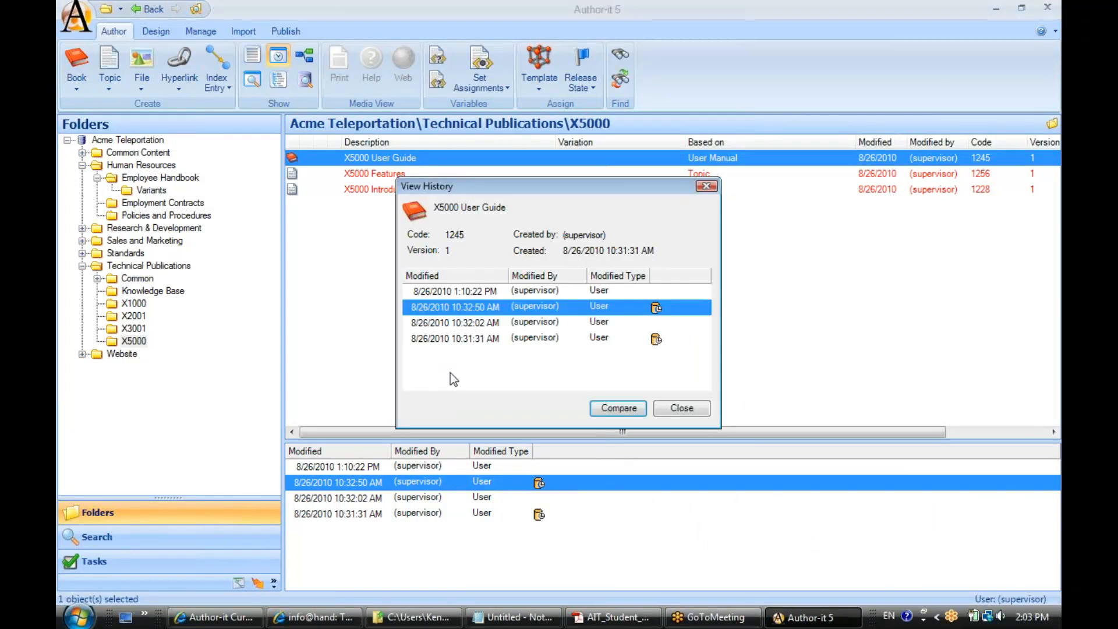
{"action": "left_click", "coordinate": [681, 407]}
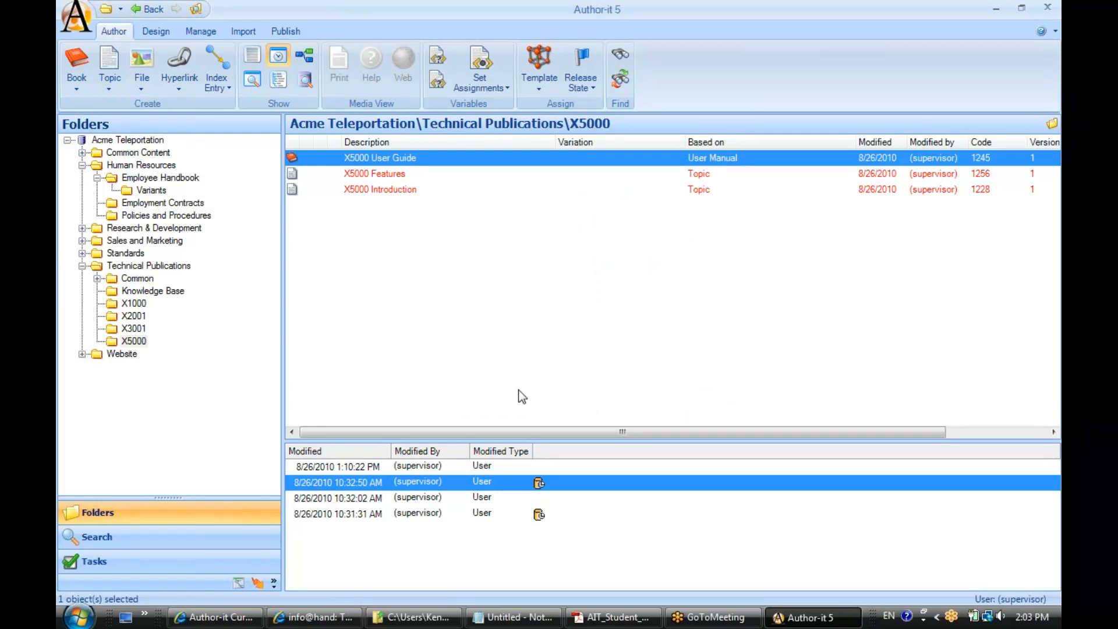
Step: Create a topic based on the Common "Topic" template with the description "History Example"
{"action": "left_click", "coordinate": [104, 89]}
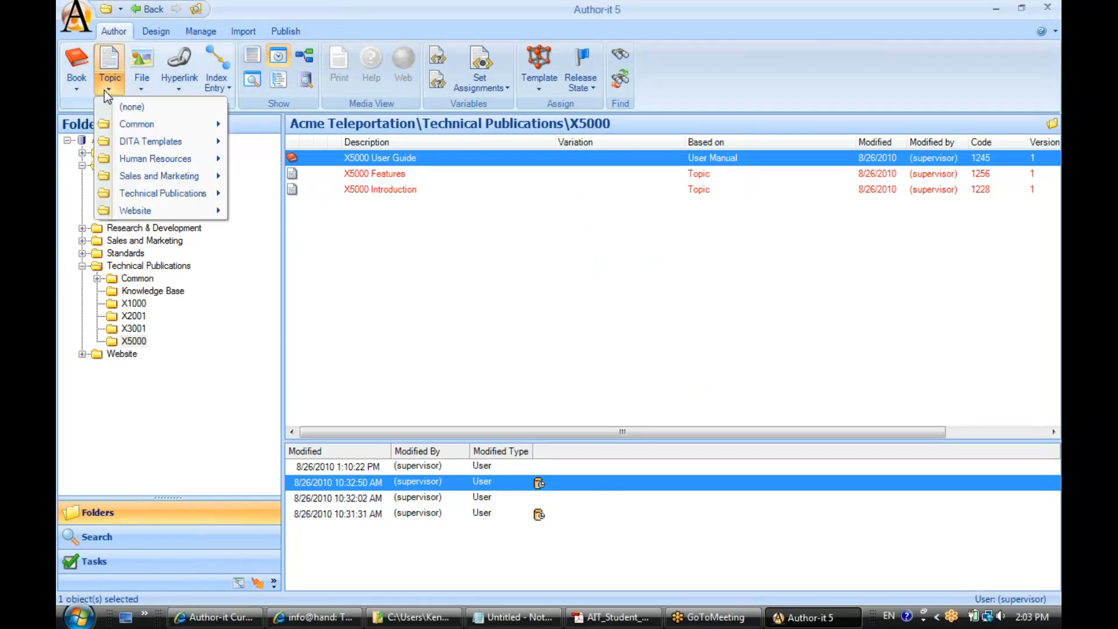
{"action": "mouse_move", "coordinate": [114, 123]}
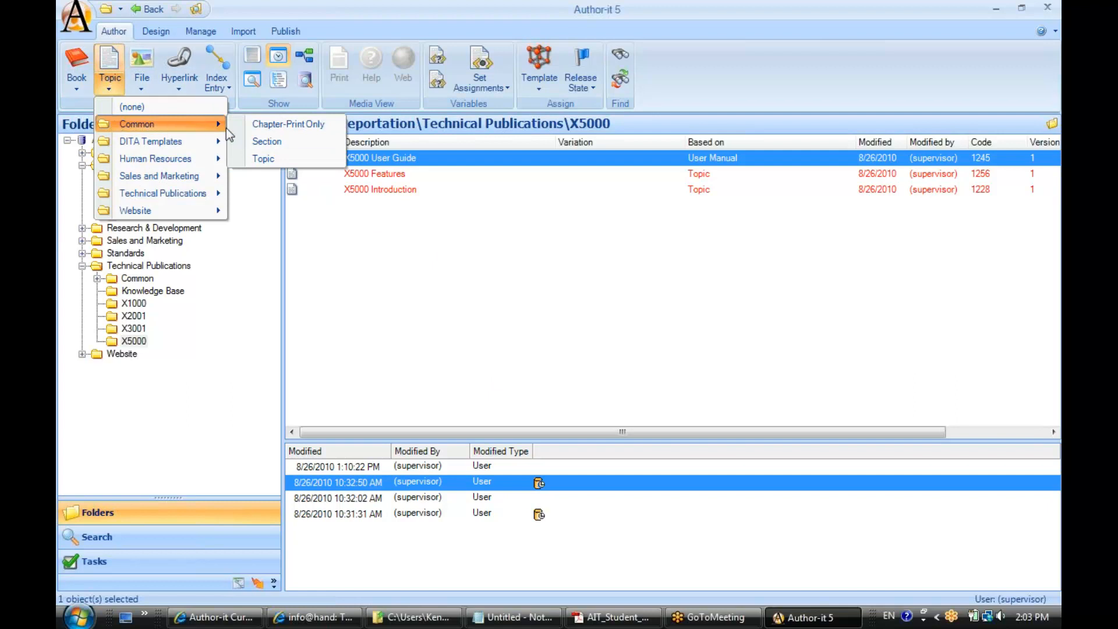
{"action": "left_click", "coordinate": [262, 157]}
{"action": "type", "text": "His"}
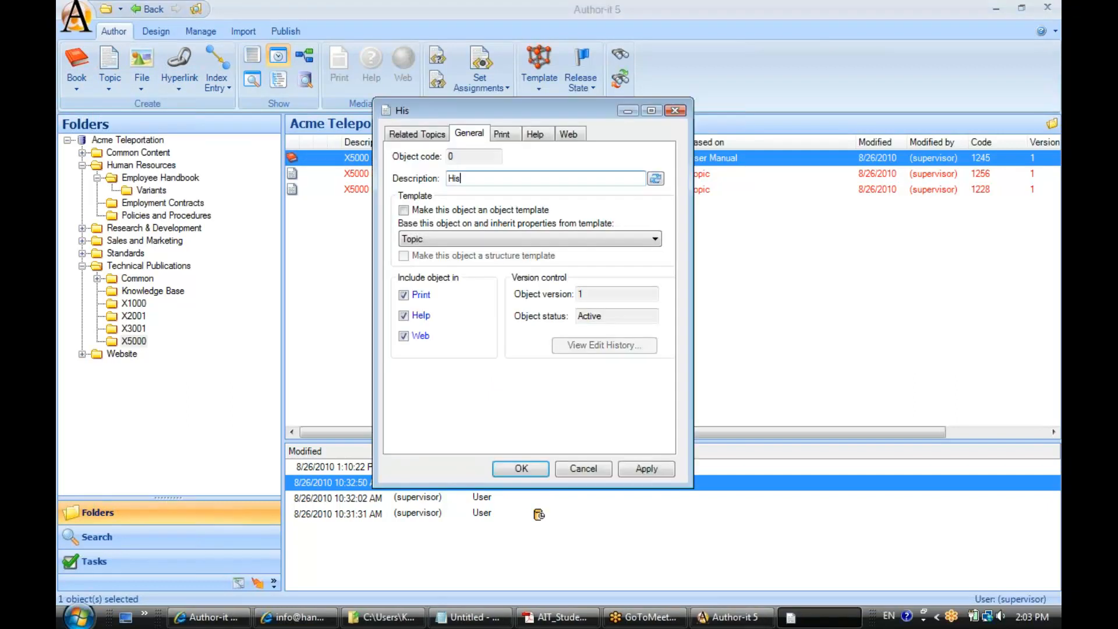
{"action": "type", "text": "tory Example"}
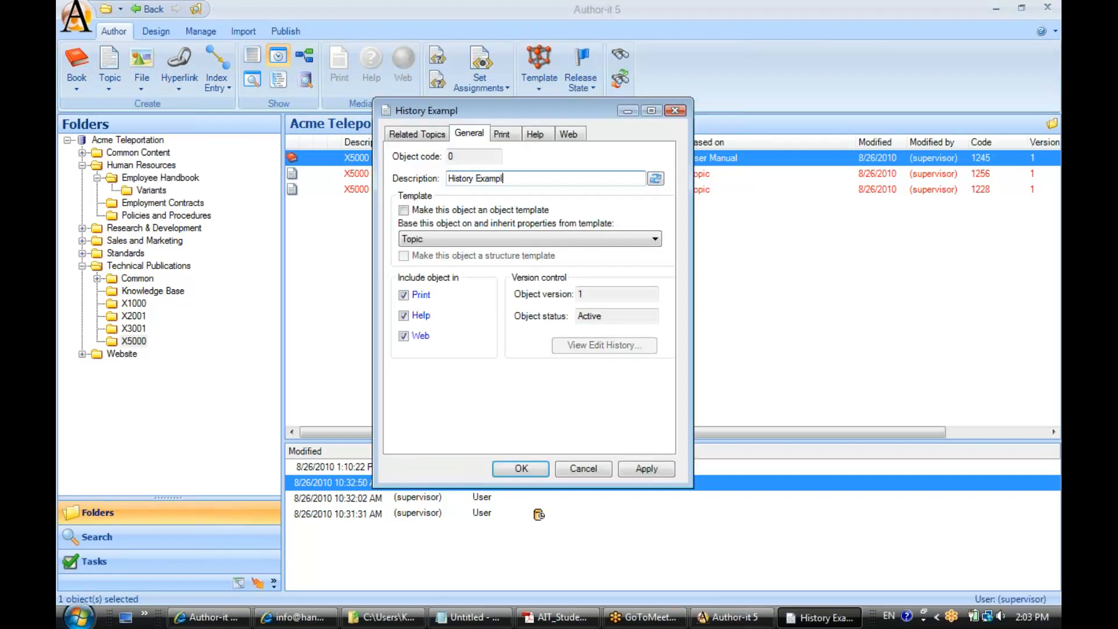
{"action": "left_click", "coordinate": [518, 468]}
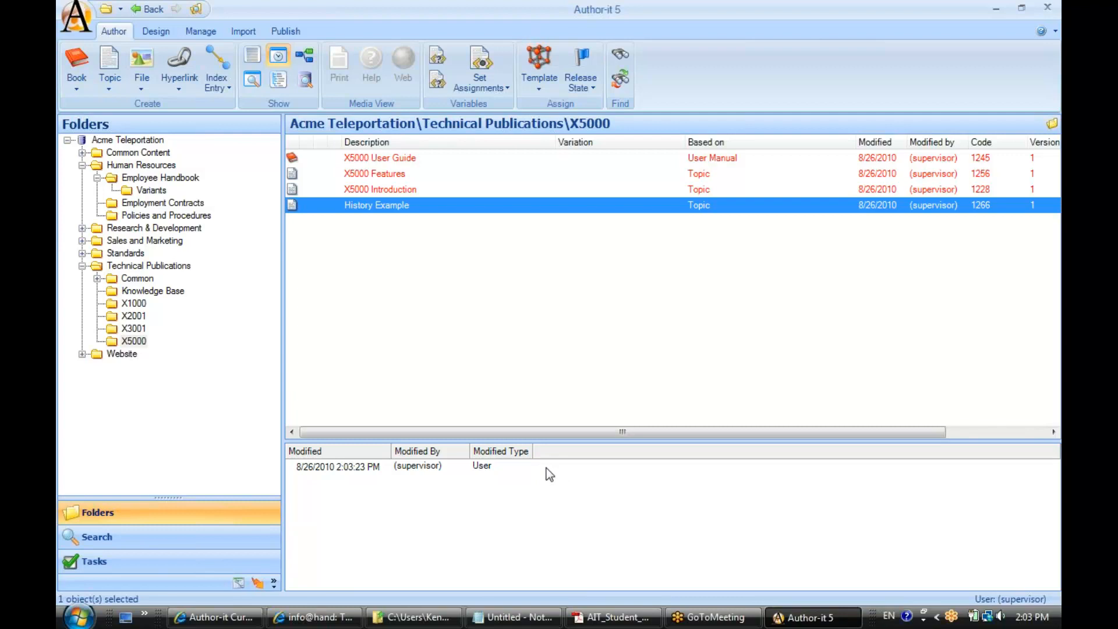
Step: Enter "Hi!" as the body text of the History Example topic, then save and close it
{"action": "double_click", "coordinate": [327, 207]}
{"action": "type", "text": "Hi!"}
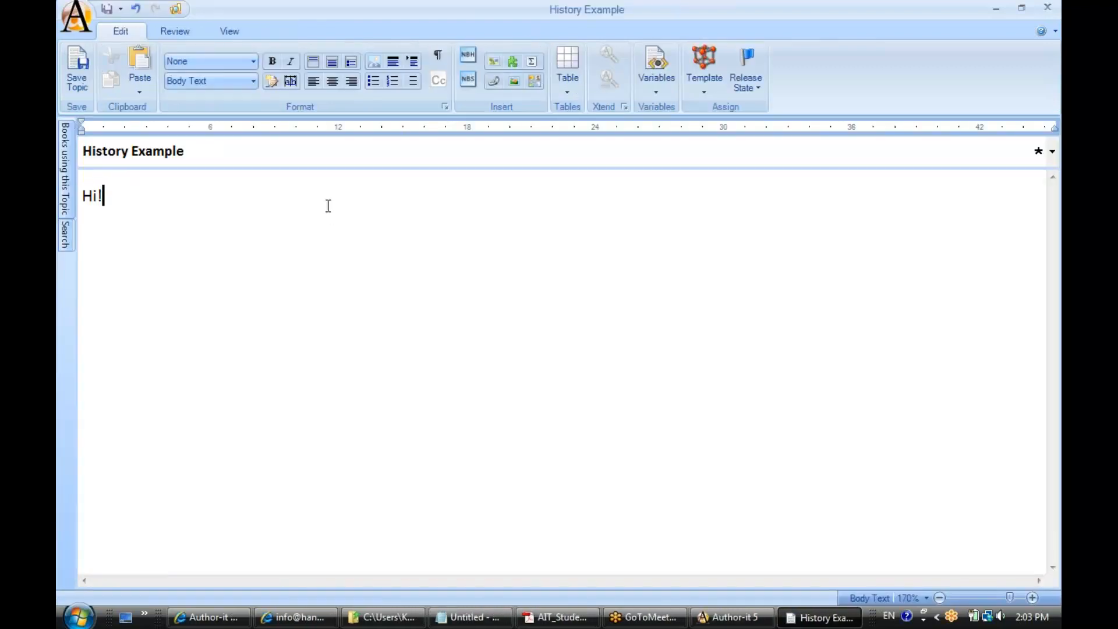
{"action": "left_click", "coordinate": [76, 72]}
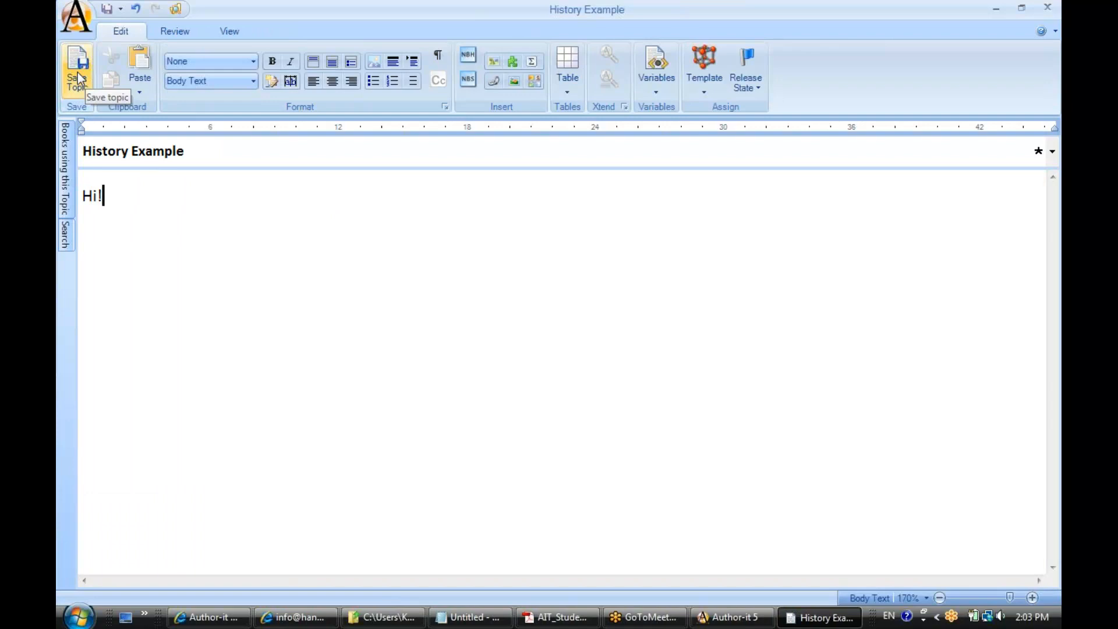
{"action": "left_click", "coordinate": [1048, 9]}
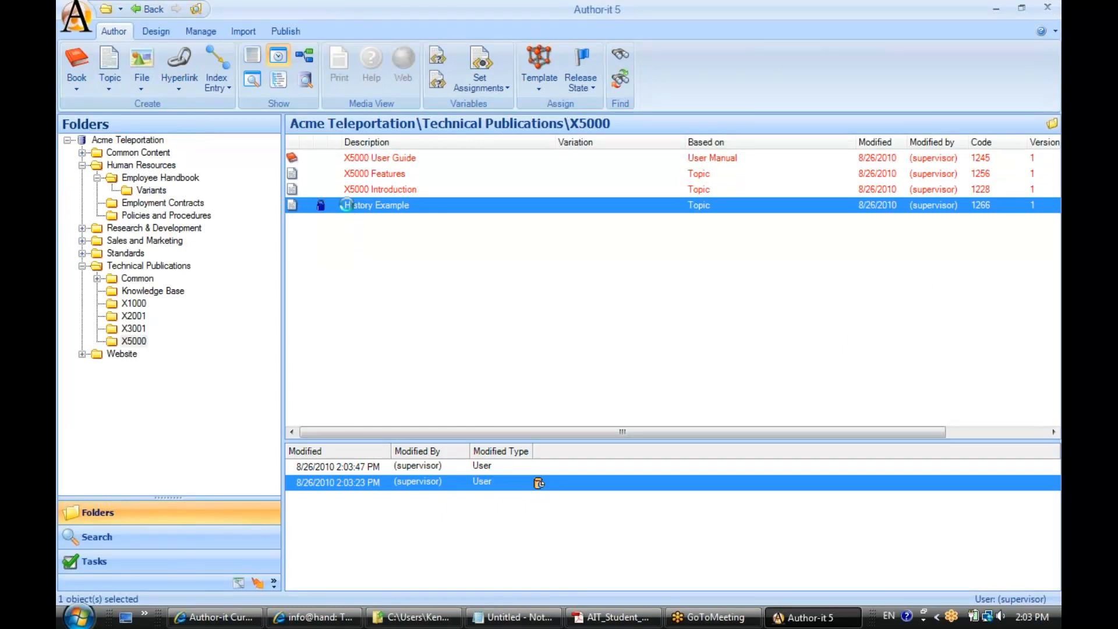
Step: Replace the History Example topic's body text with "Bye!", then save and close the topic
{"action": "left_click_drag", "start_coordinate": [145, 192], "coordinate": [82, 208]}
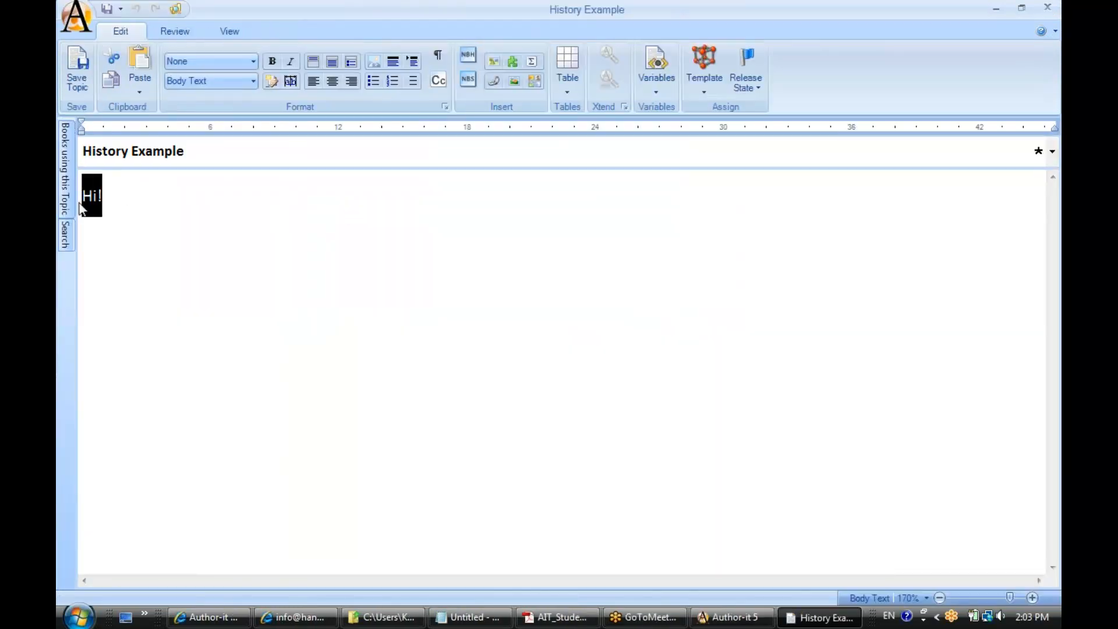
{"action": "type", "text": "Bye!"}
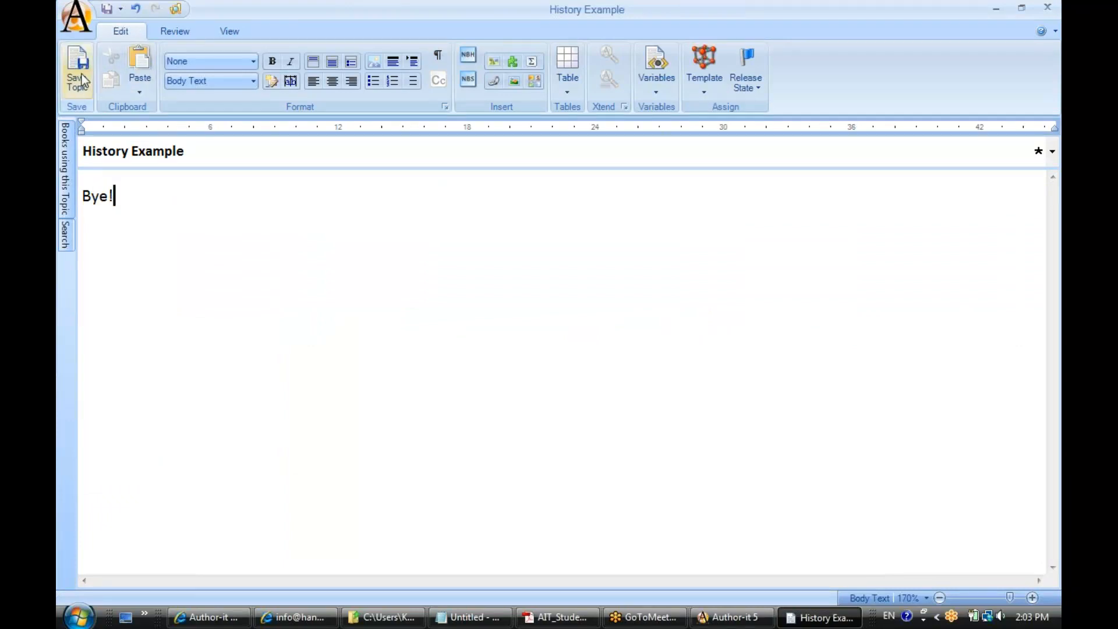
{"action": "left_click", "coordinate": [1047, 7]}
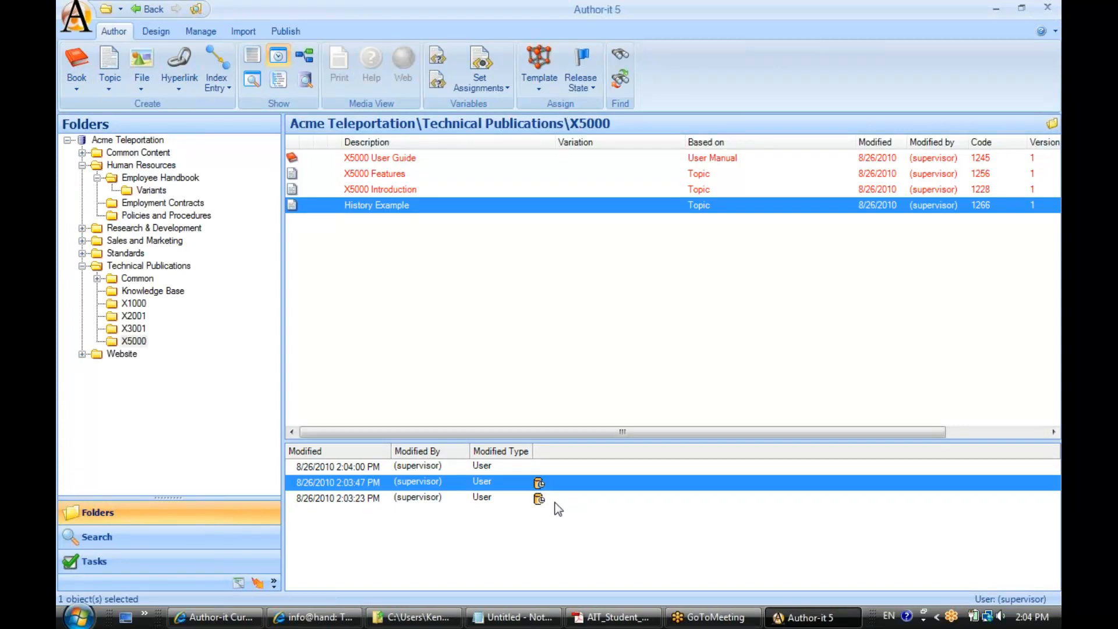
Step: Compare the History Example topic's 2:03:47 PM and 2:04:00 PM history entries, then revert the topic to the 2:03:47 PM version
{"action": "left_click", "coordinate": [428, 465]}
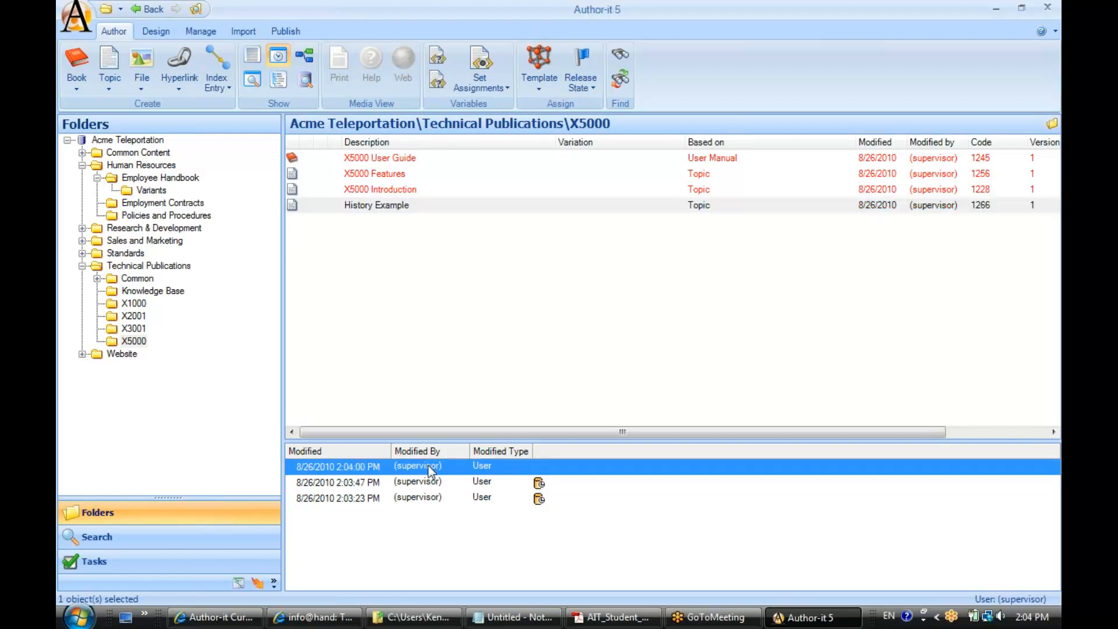
{"action": "left_click", "coordinate": [400, 482], "text": "ctrl"}
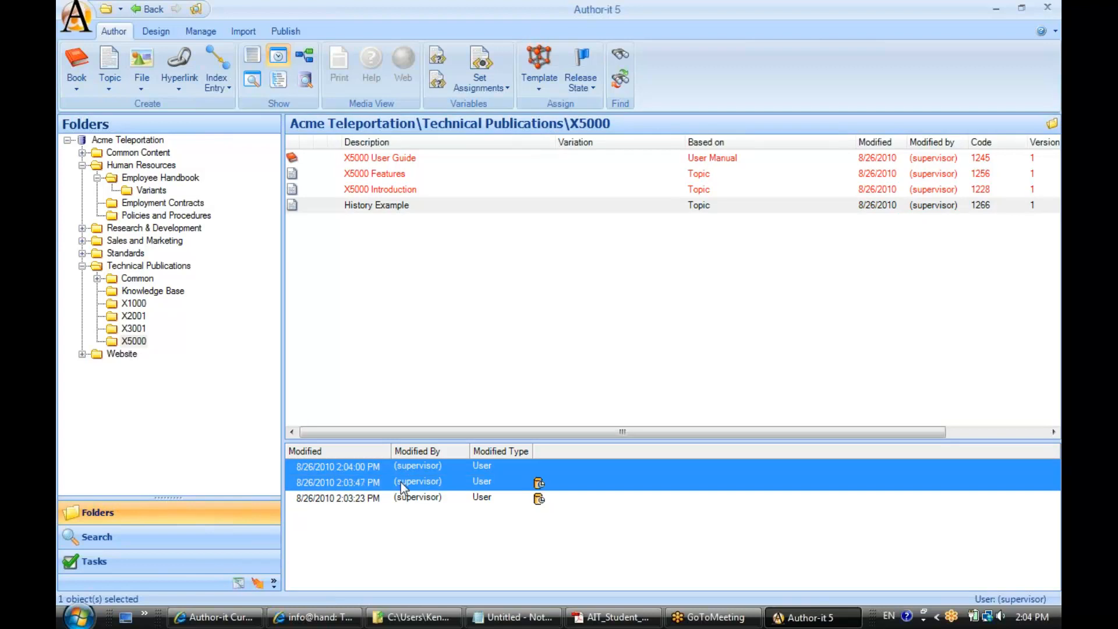
{"action": "right_click", "coordinate": [467, 467]}
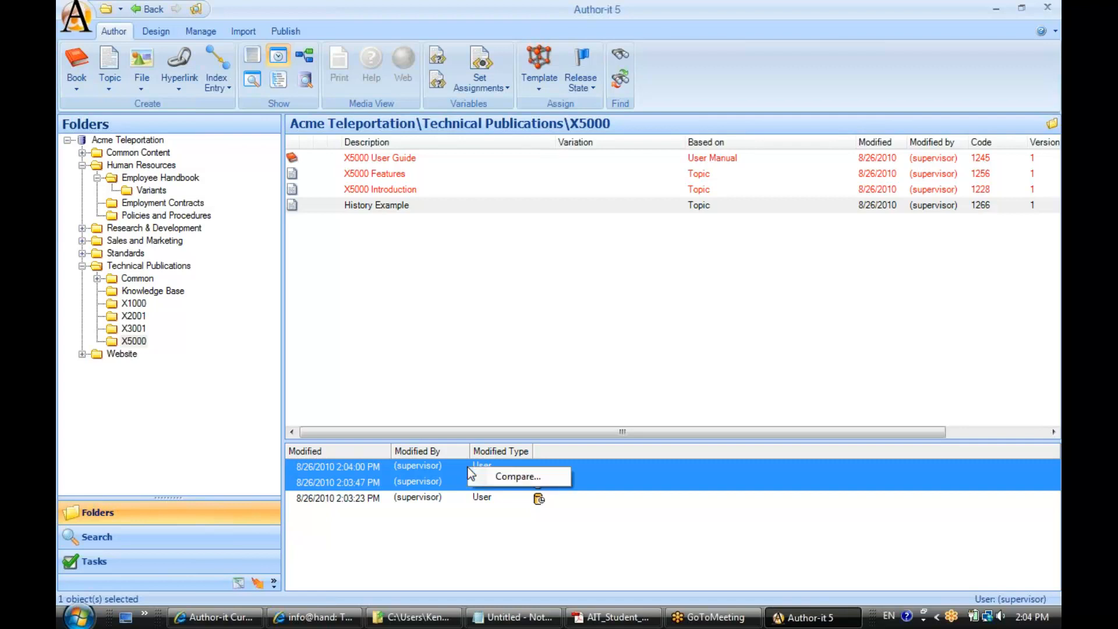
{"action": "left_click", "coordinate": [512, 477]}
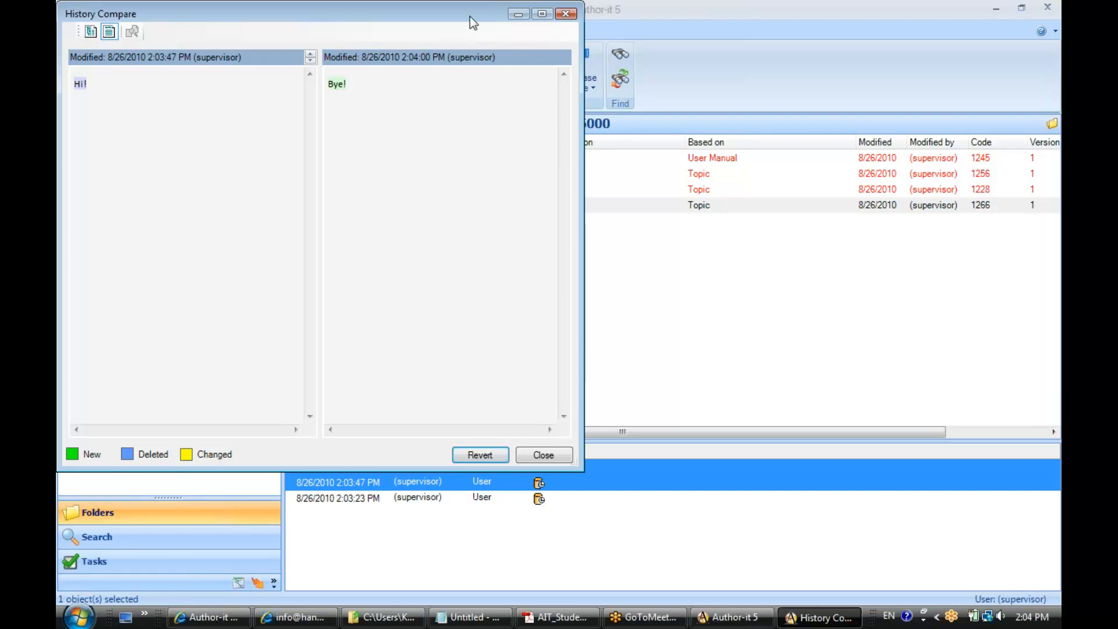
{"action": "left_click_drag", "start_coordinate": [470, 19], "coordinate": [665, 54]}
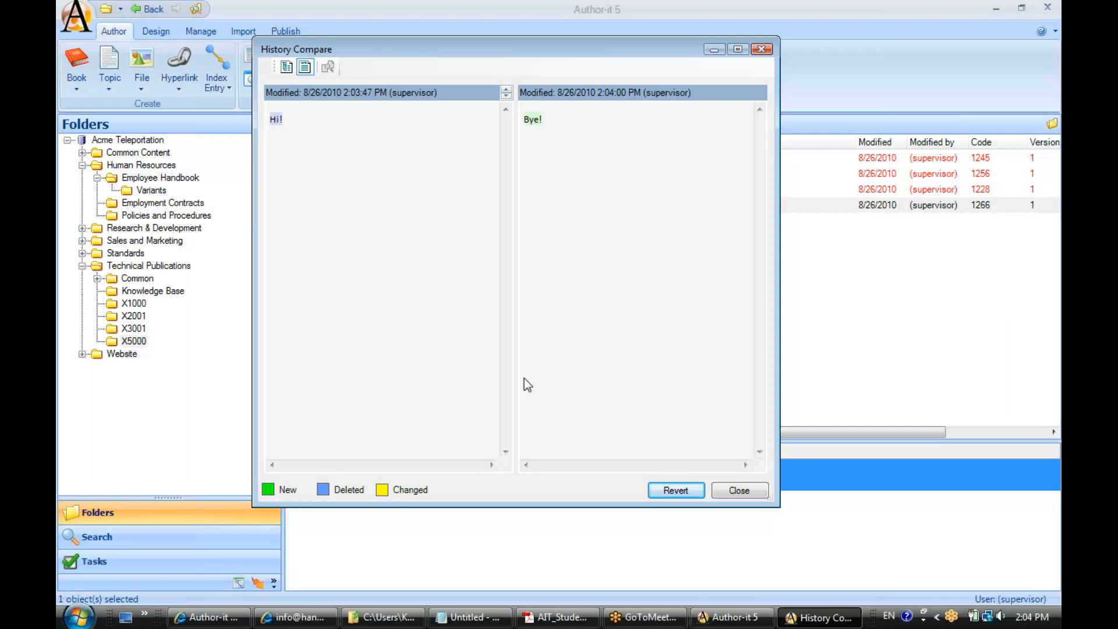
{"action": "left_click", "coordinate": [681, 494]}
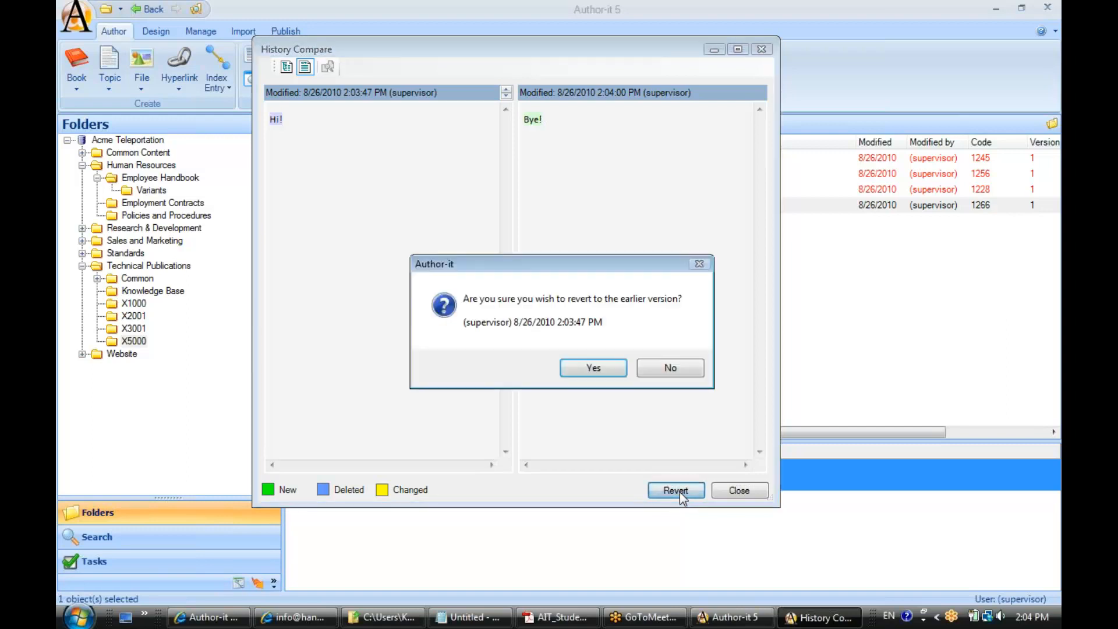
{"action": "left_click", "coordinate": [589, 369]}
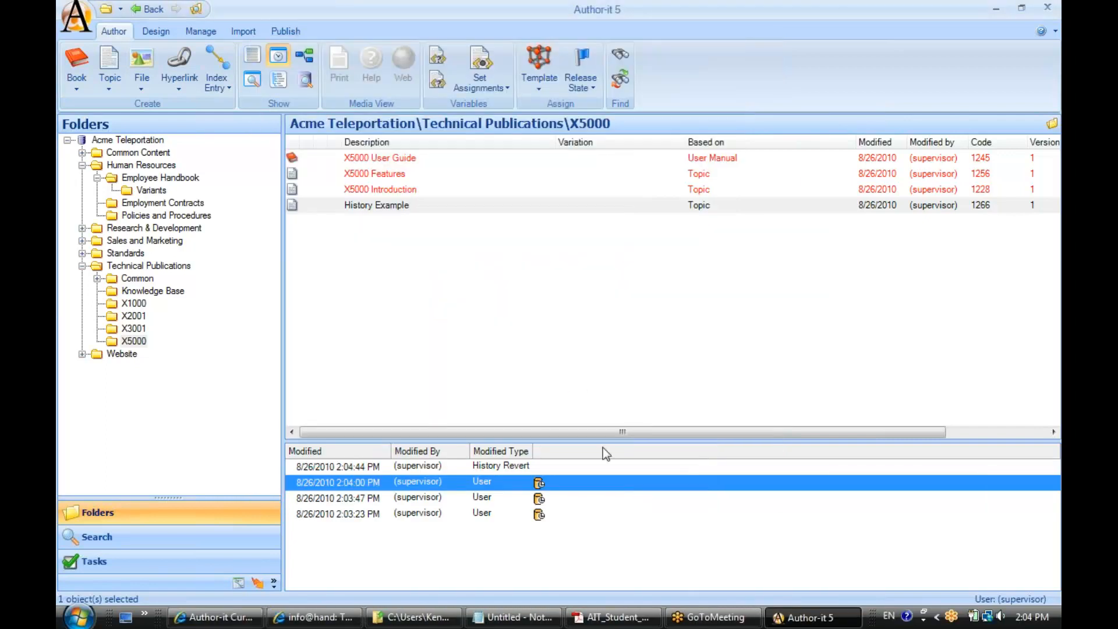
Step: Compare the topic's 2:03:23 PM and 2:04:00 PM history entries, then revert the topic to the 2:03:23 PM version
{"action": "left_click", "coordinate": [490, 467]}
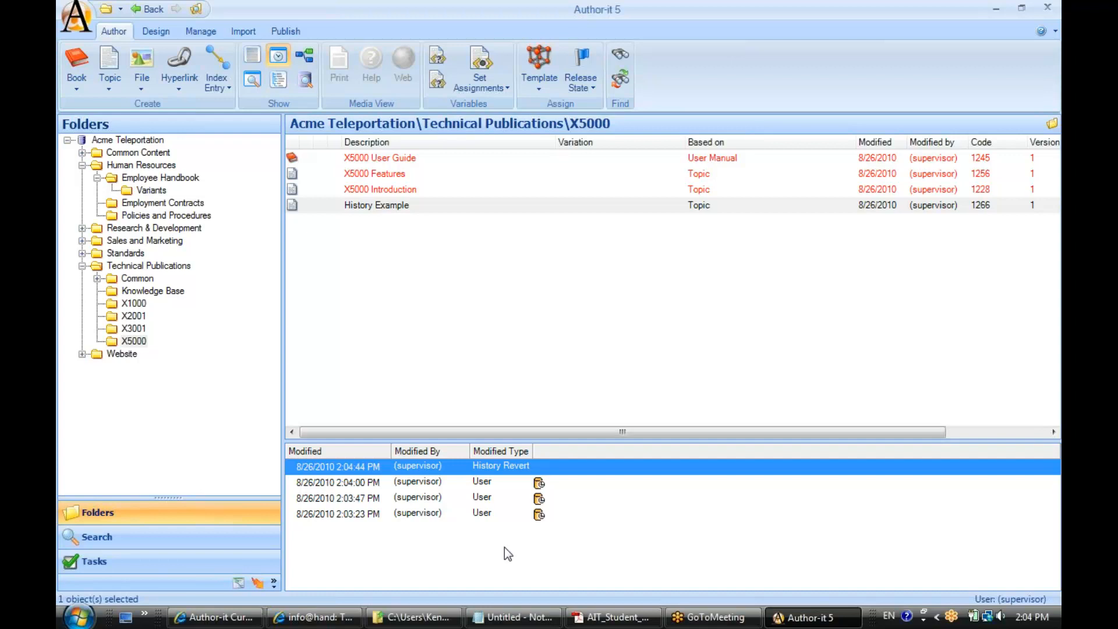
{"action": "left_click", "coordinate": [414, 481]}
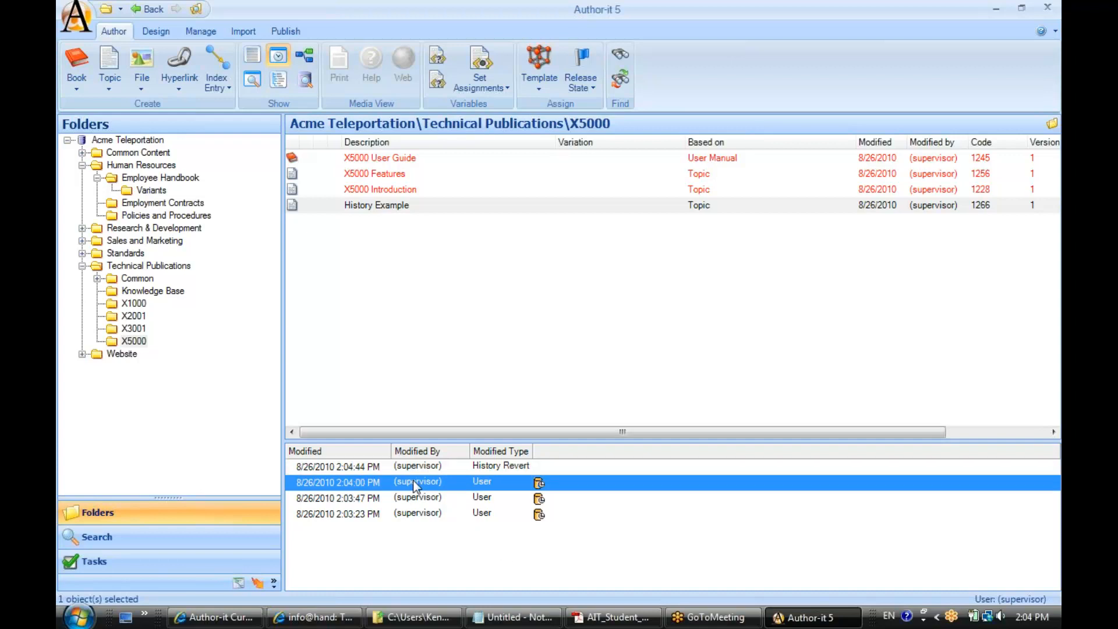
{"action": "left_click", "coordinate": [415, 514], "text": "ctrl"}
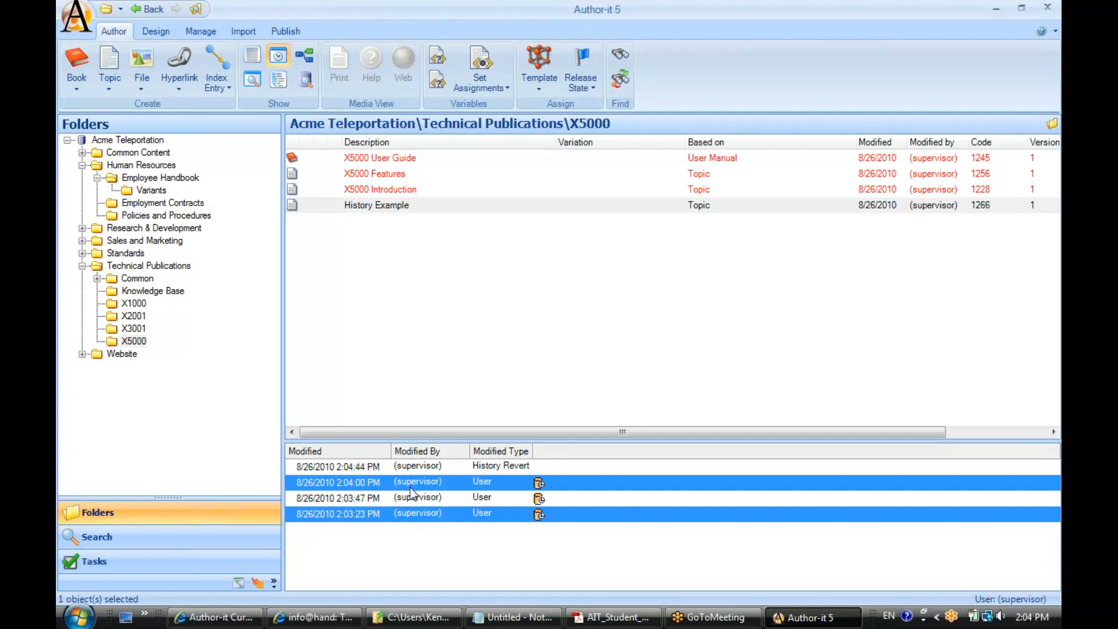
{"action": "right_click", "coordinate": [482, 514]}
{"action": "left_click", "coordinate": [525, 531]}
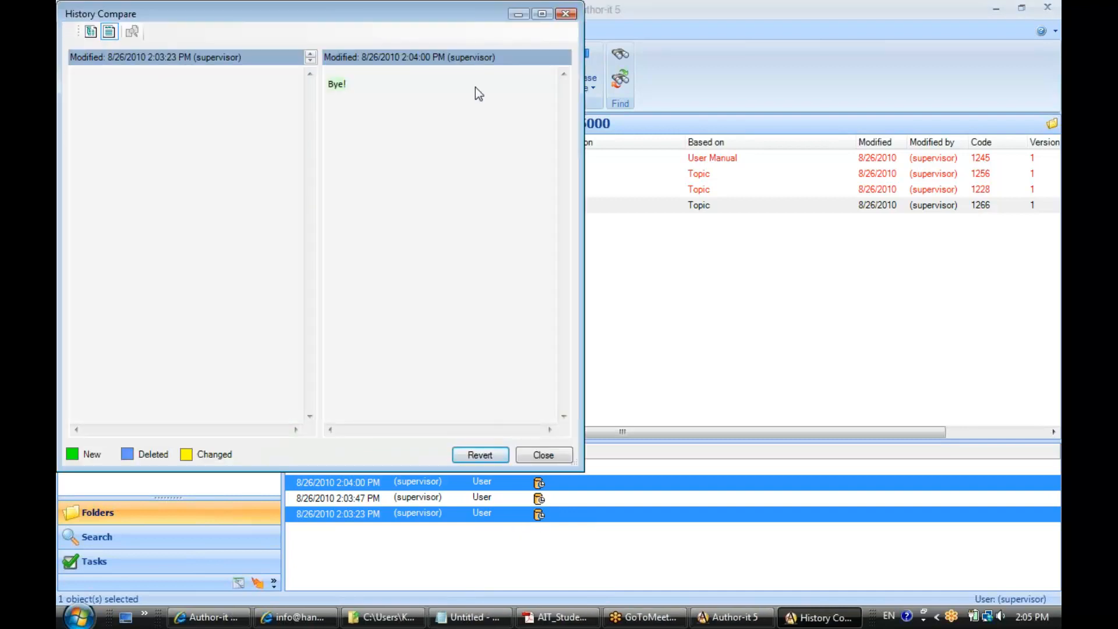
{"action": "left_click_drag", "start_coordinate": [450, 19], "coordinate": [634, 76]}
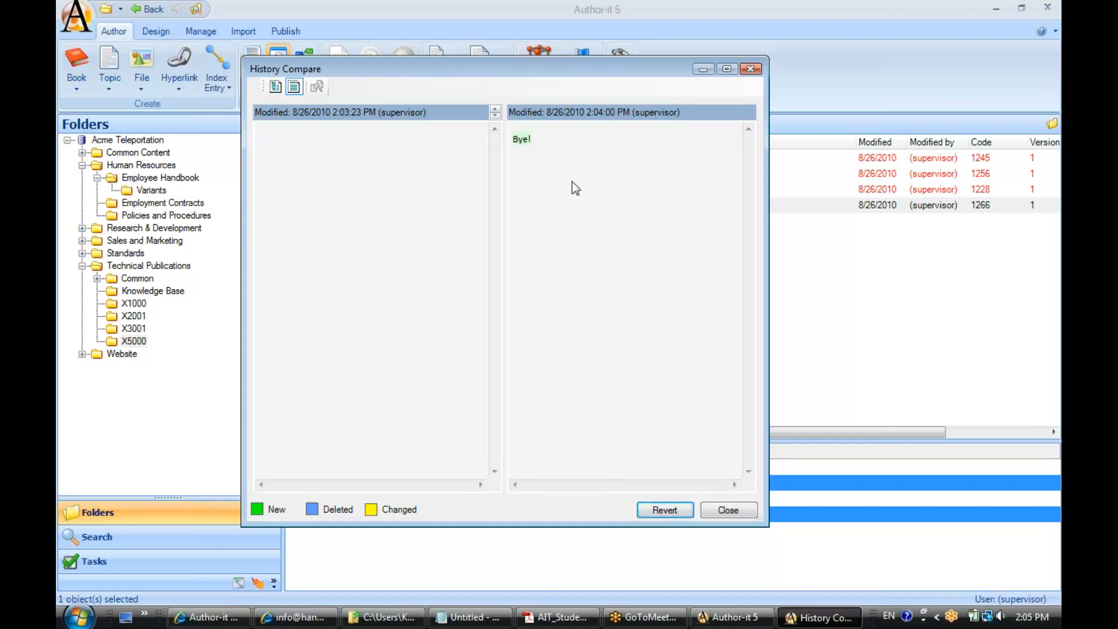
{"action": "left_click", "coordinate": [665, 510]}
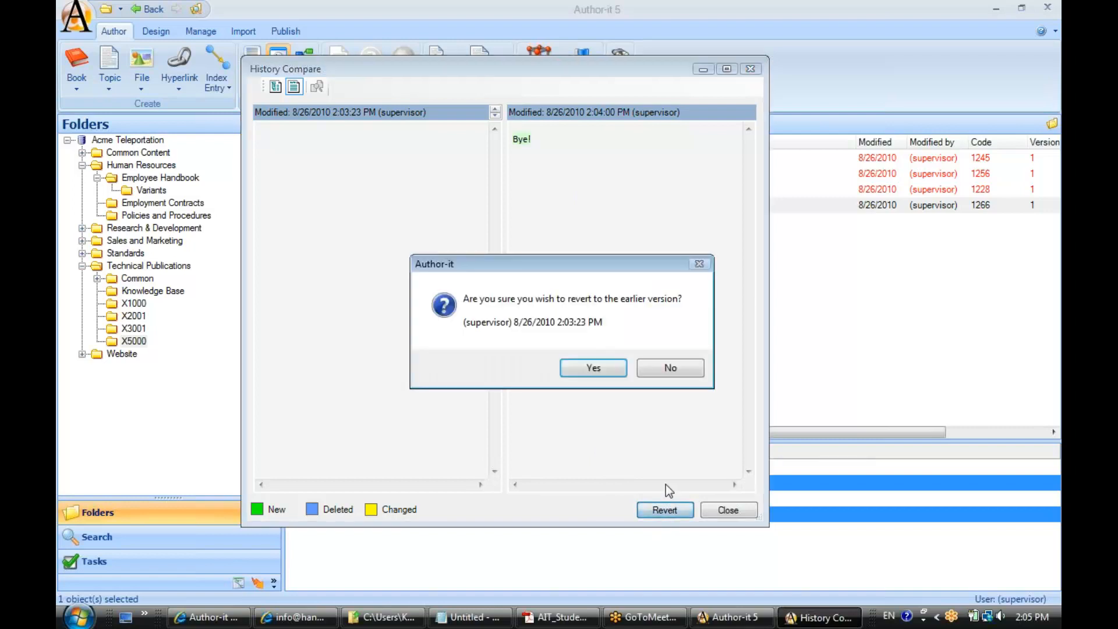
{"action": "left_click", "coordinate": [594, 371]}
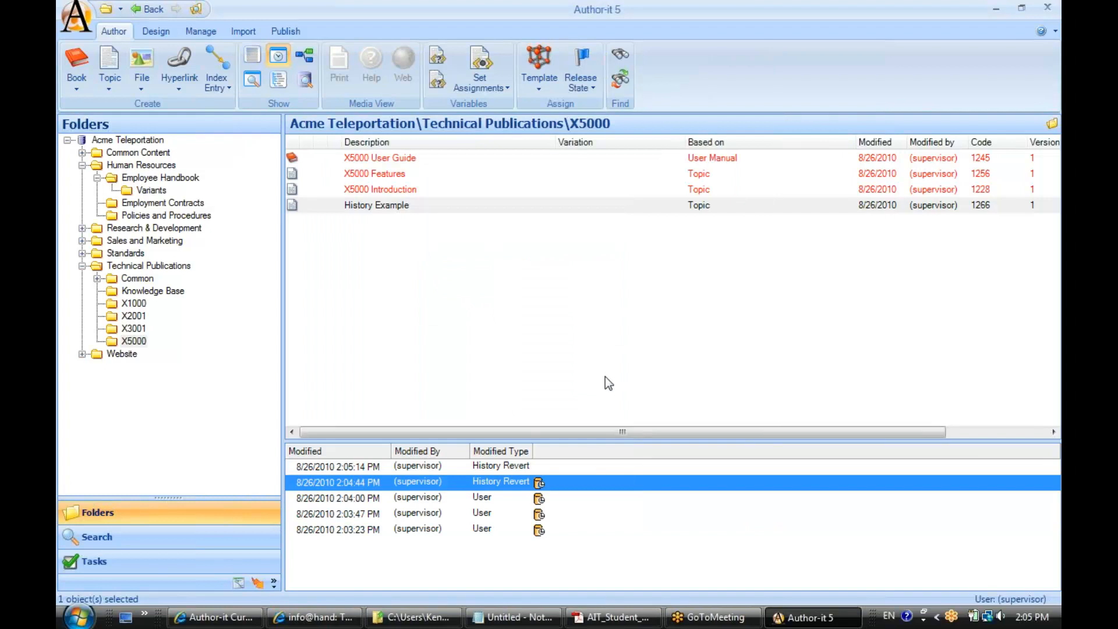
Step: Open the History Example topic to check its reverted body text, then close it
{"action": "left_click", "coordinate": [370, 205]}
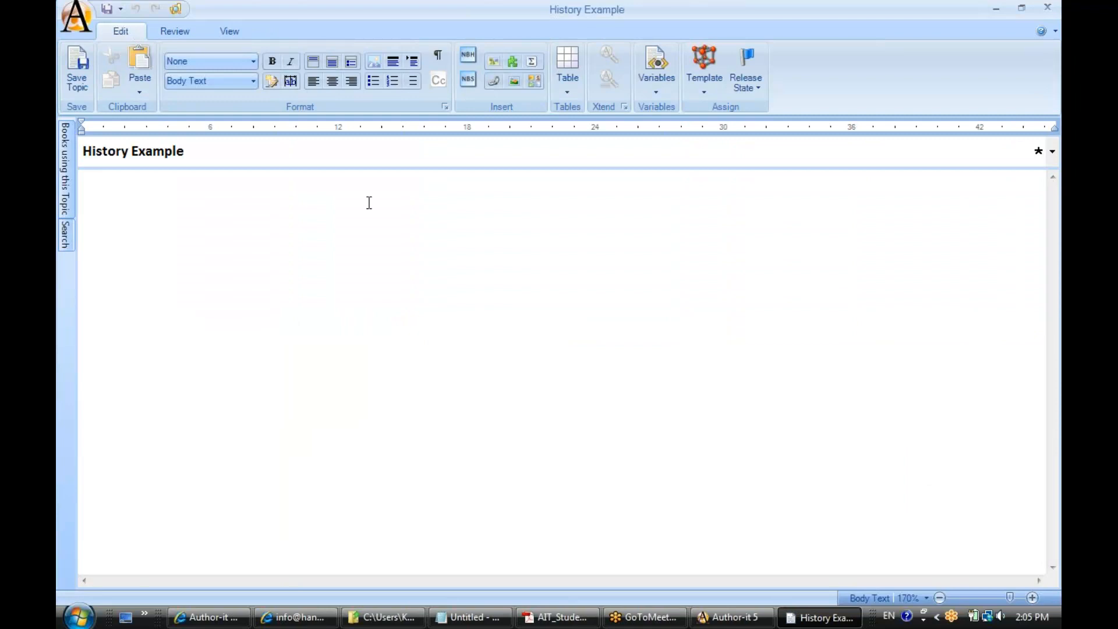
{"action": "left_click", "coordinate": [1049, 9]}
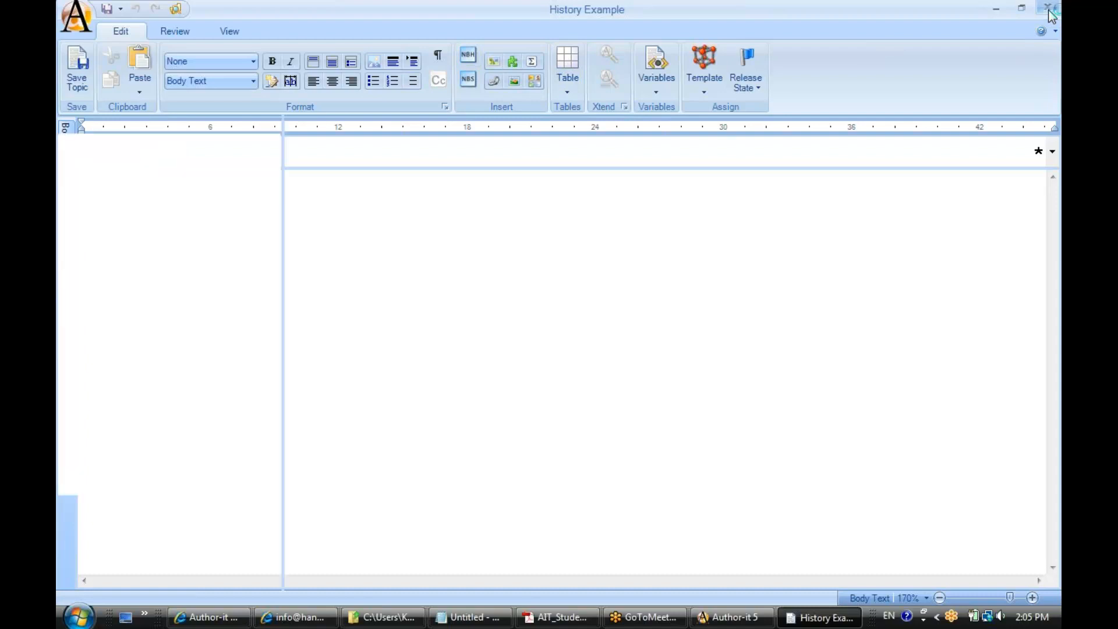